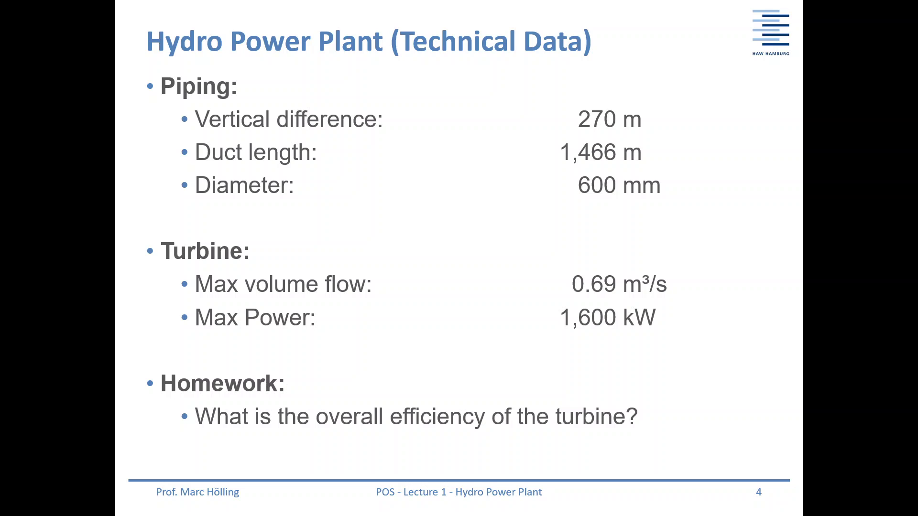
- Leave the slideshow, launch DWSIM and decline the offered update
{"action": "key", "text": "Escape"}
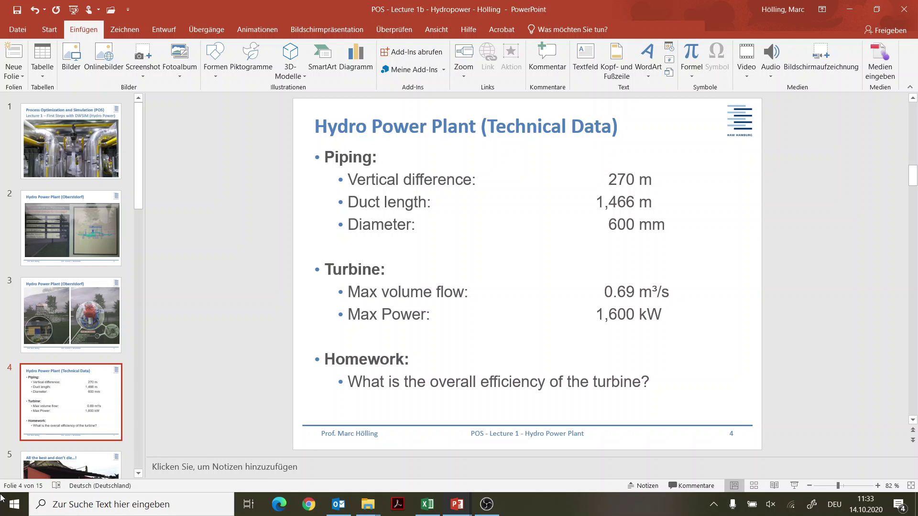
{"action": "left_click", "coordinate": [16, 505]}
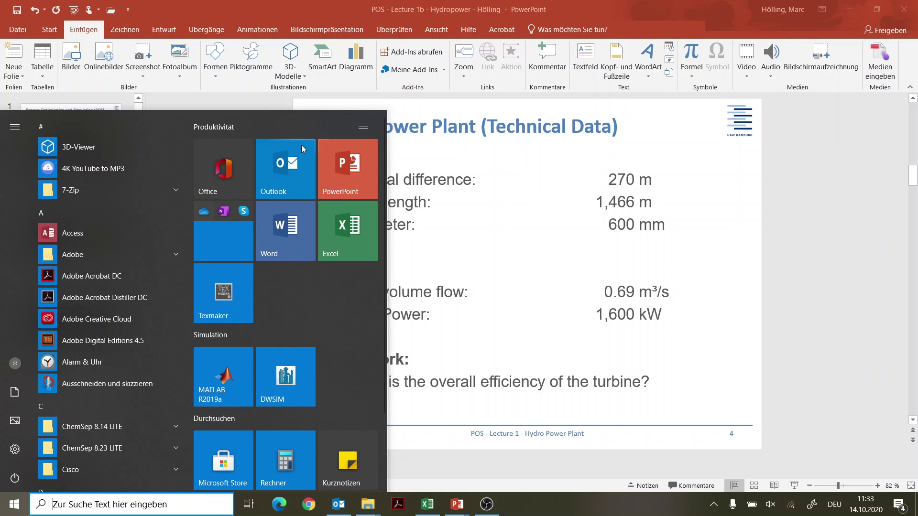
{"action": "left_click", "coordinate": [289, 381]}
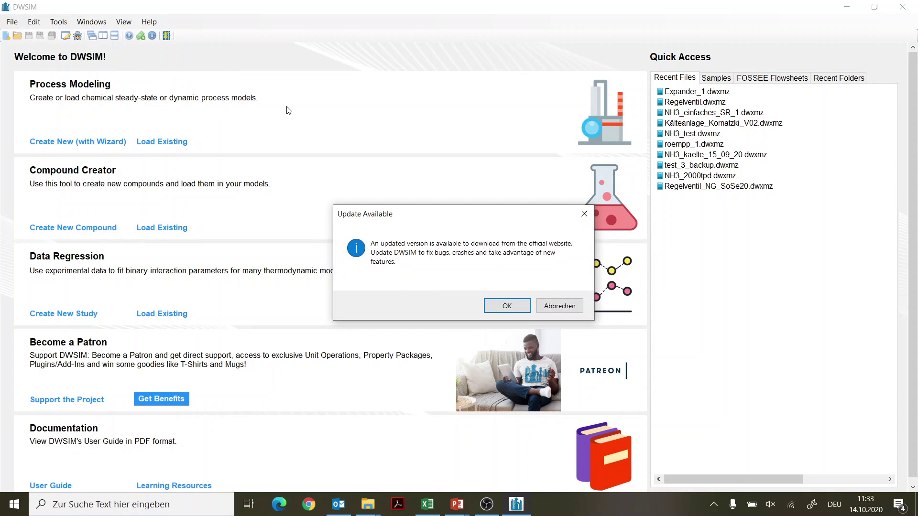
{"action": "left_click", "coordinate": [568, 310]}
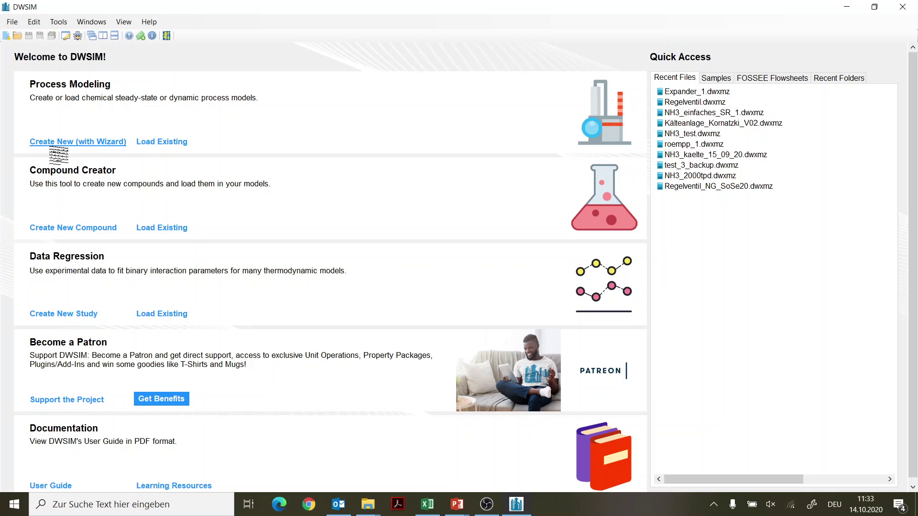
- Create a new process model with the configuration wizard and add Water as its compound
{"action": "left_click", "coordinate": [81, 142]}
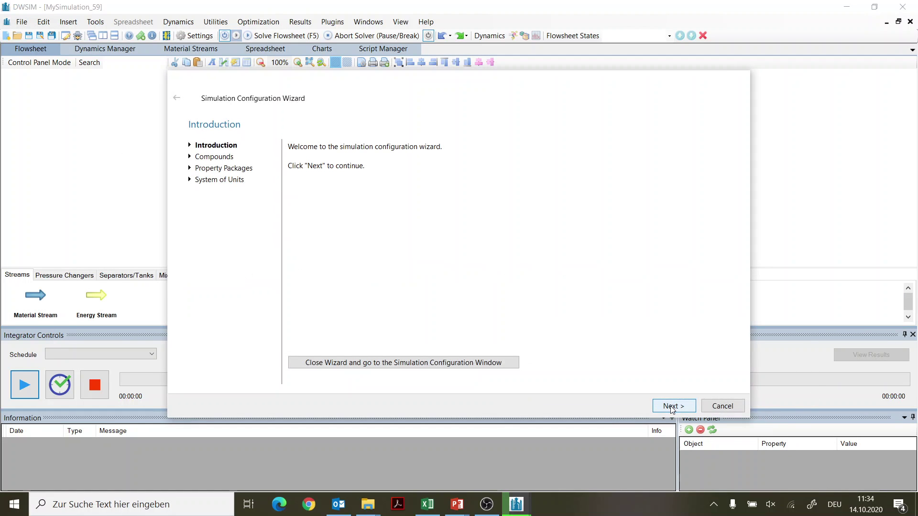
{"action": "left_click", "coordinate": [672, 407]}
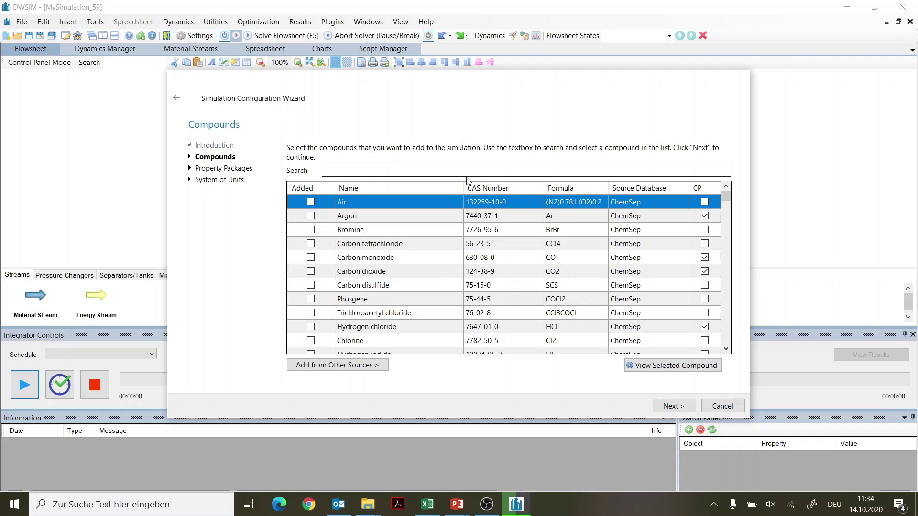
{"action": "left_click", "coordinate": [473, 170]}
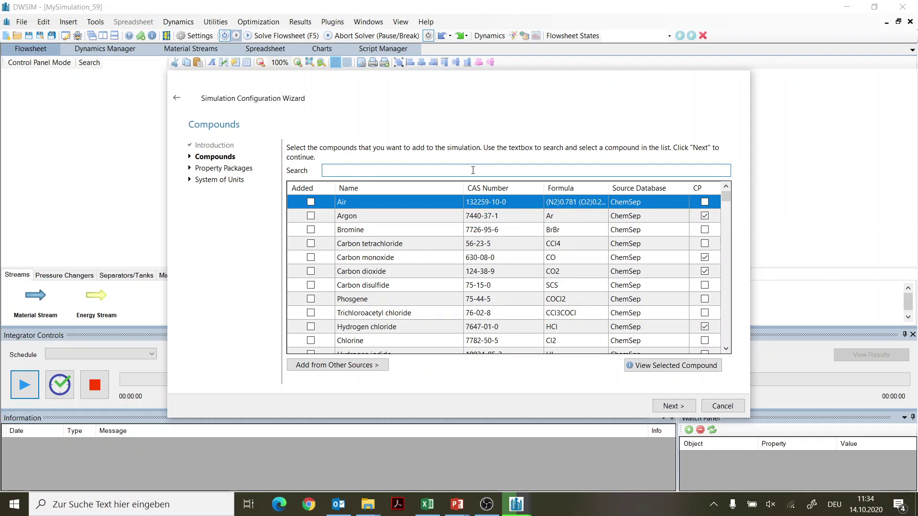
{"action": "type", "text": "water"}
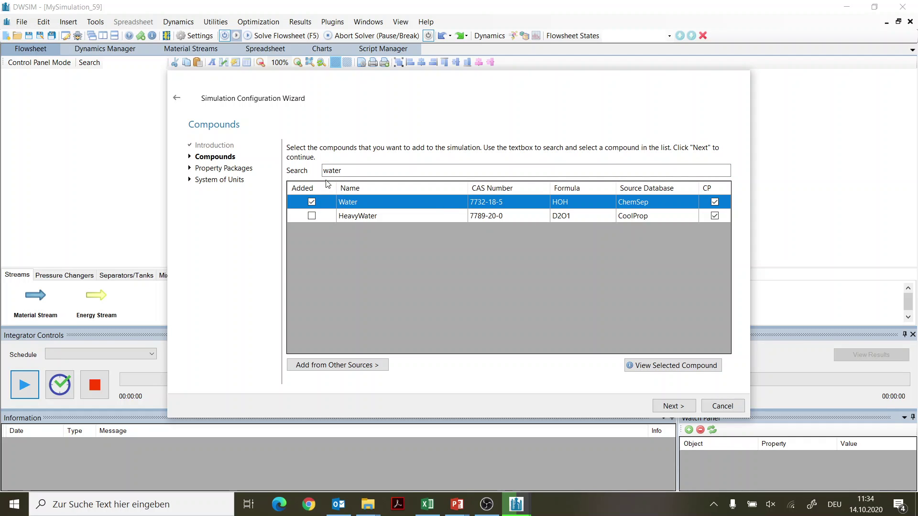
{"action": "left_click", "coordinate": [678, 407]}
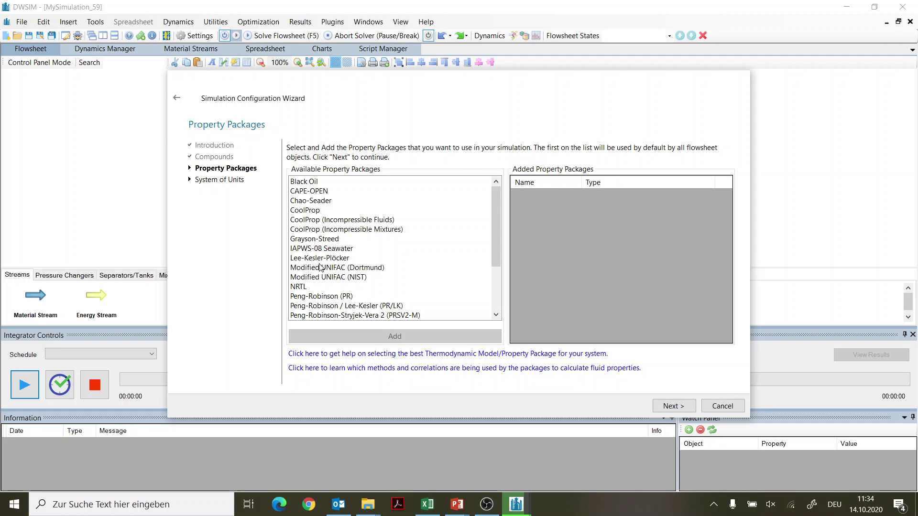
- Add the Steam Tables (IAPWS-IF97) property package to the simulation and continue to the units page
{"action": "left_click_drag", "start_coordinate": [494, 248], "coordinate": [495, 293]}
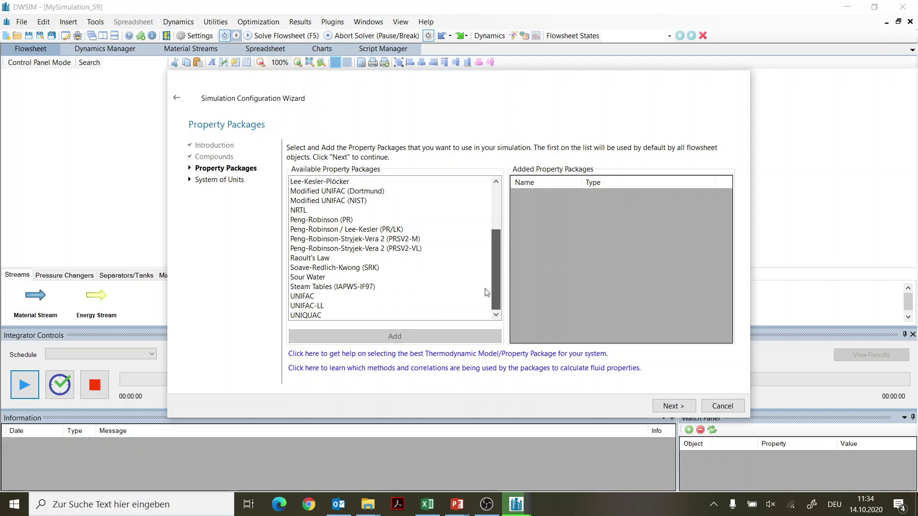
{"action": "left_click", "coordinate": [328, 288]}
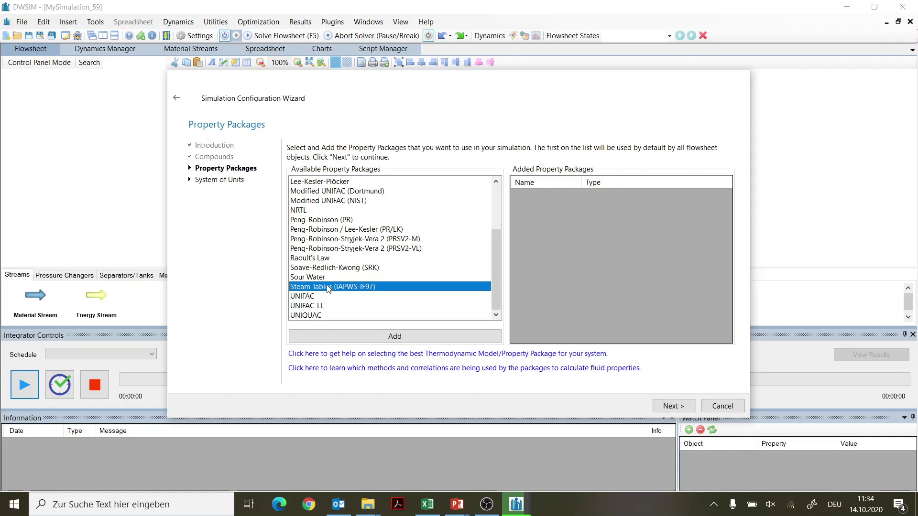
{"action": "double_click", "coordinate": [364, 287]}
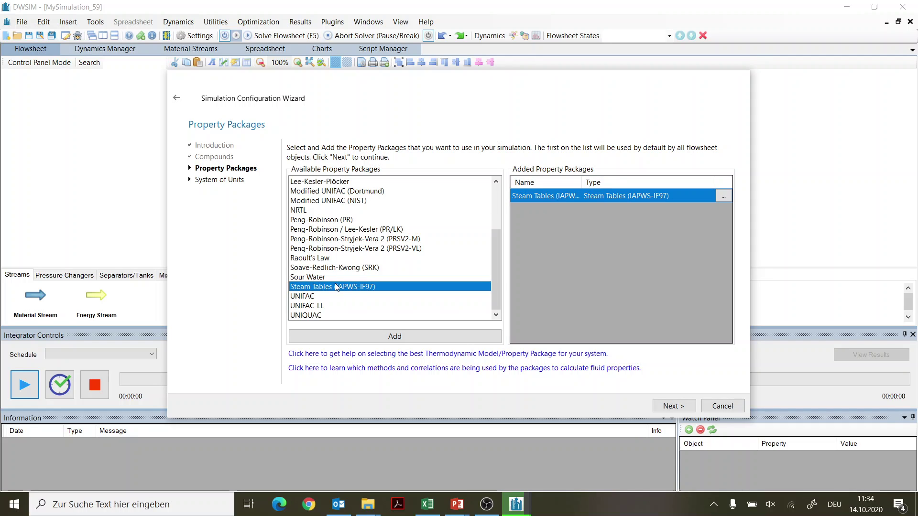
{"action": "left_click", "coordinate": [674, 406]}
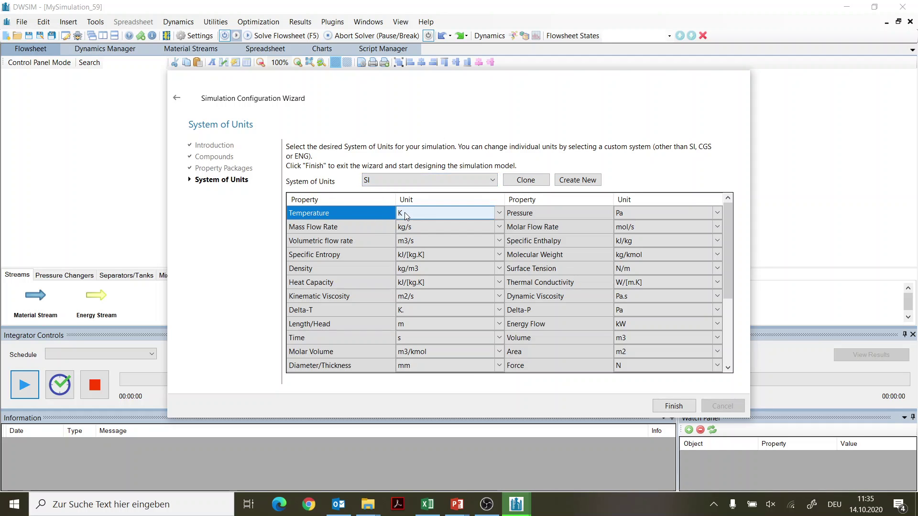
- Choose the C5 system of units and finish the simulation configuration wizard
{"action": "left_click", "coordinate": [494, 180]}
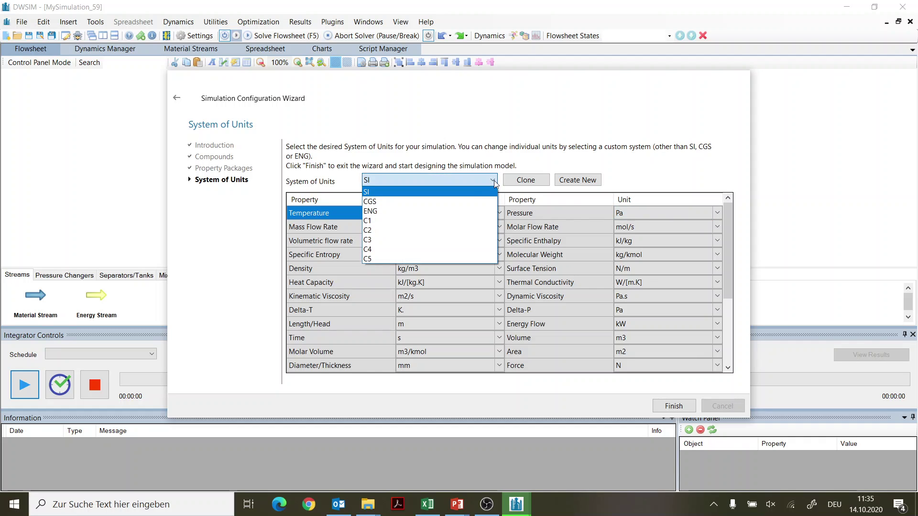
{"action": "left_click", "coordinate": [408, 258]}
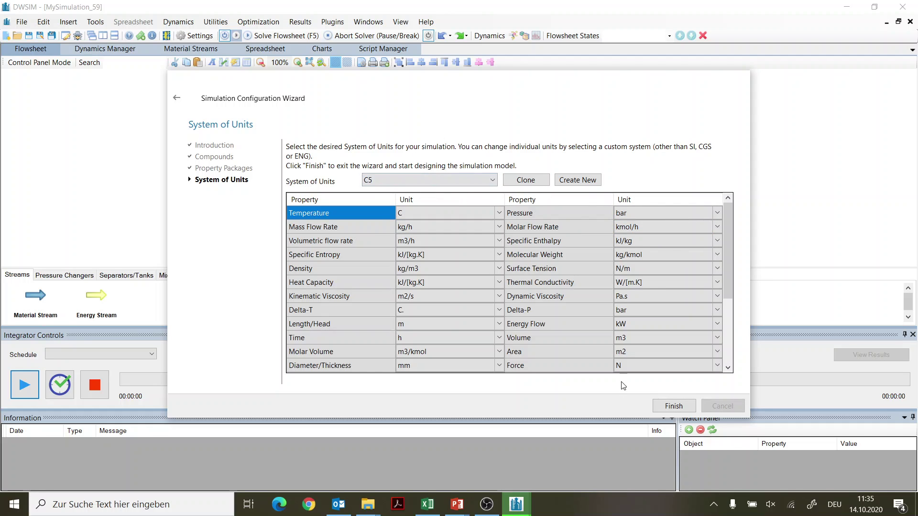
{"action": "left_click", "coordinate": [672, 407]}
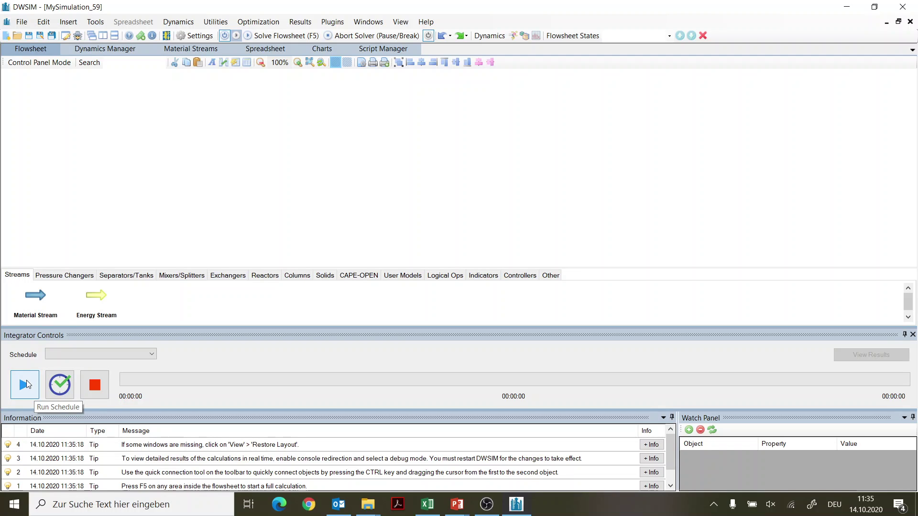
- Close the Integrator Controls and enlarge the flowsheet area by shrinking the Information area
{"action": "left_click", "coordinate": [912, 335]}
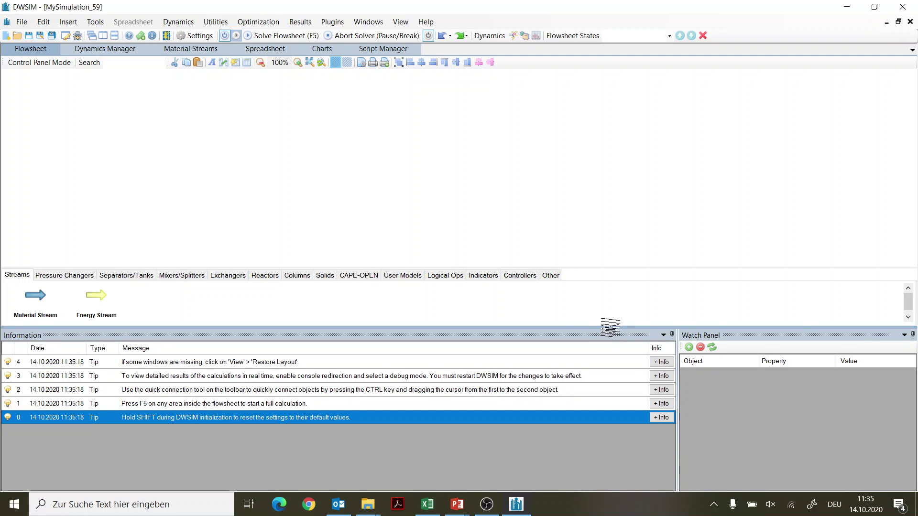
{"action": "left_click_drag", "start_coordinate": [611, 328], "coordinate": [607, 432]}
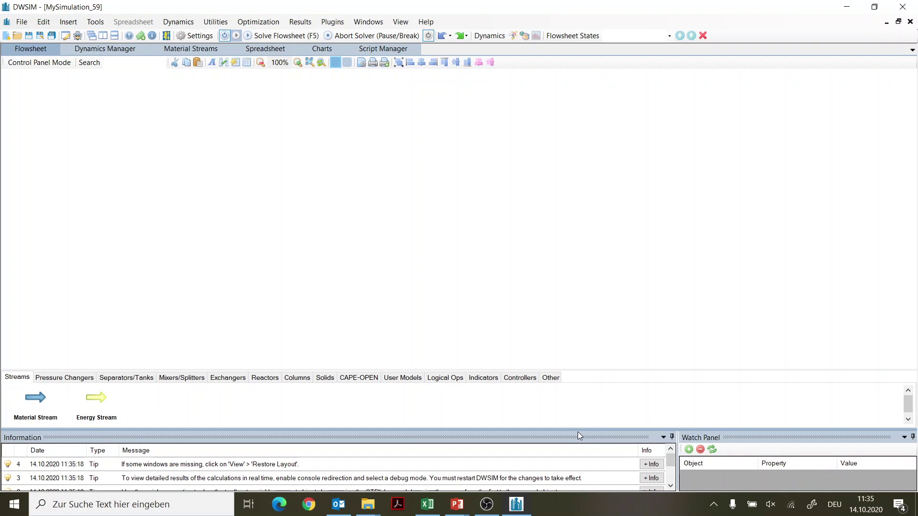
{"action": "left_click_drag", "start_coordinate": [579, 428], "coordinate": [579, 412]}
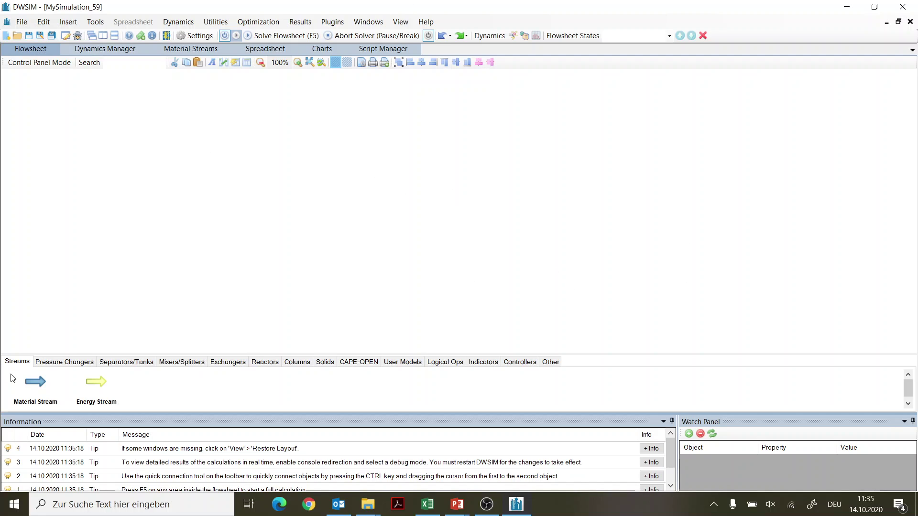
- Place a material stream on the flowsheet and rename it Water_up
{"action": "left_click_drag", "start_coordinate": [31, 377], "coordinate": [235, 198]}
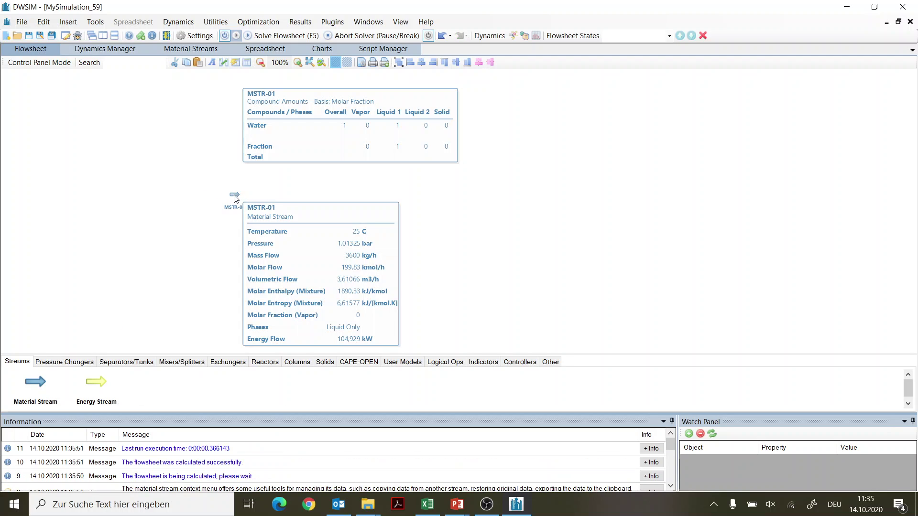
{"action": "left_click", "coordinate": [234, 196]}
{"action": "left_click", "coordinate": [128, 91]}
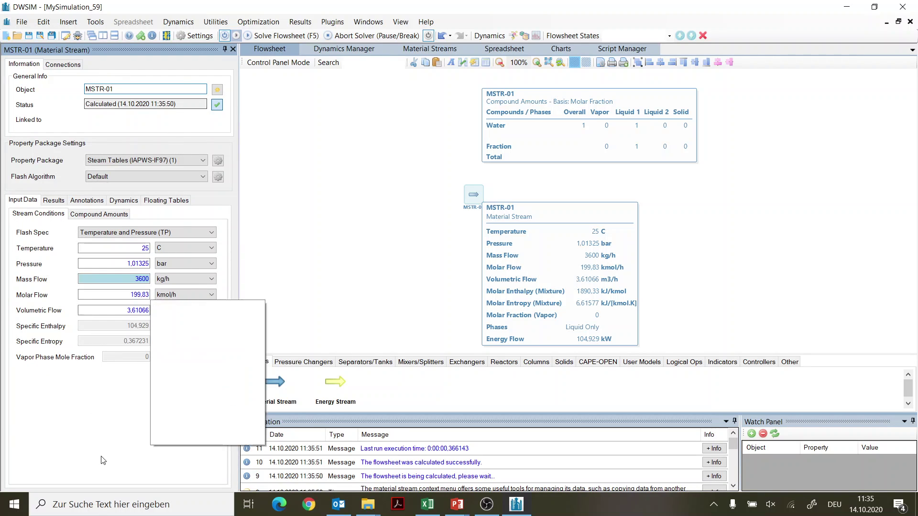
{"action": "key", "text": "ctrl+a"}
{"action": "type", "text": "Water_"}
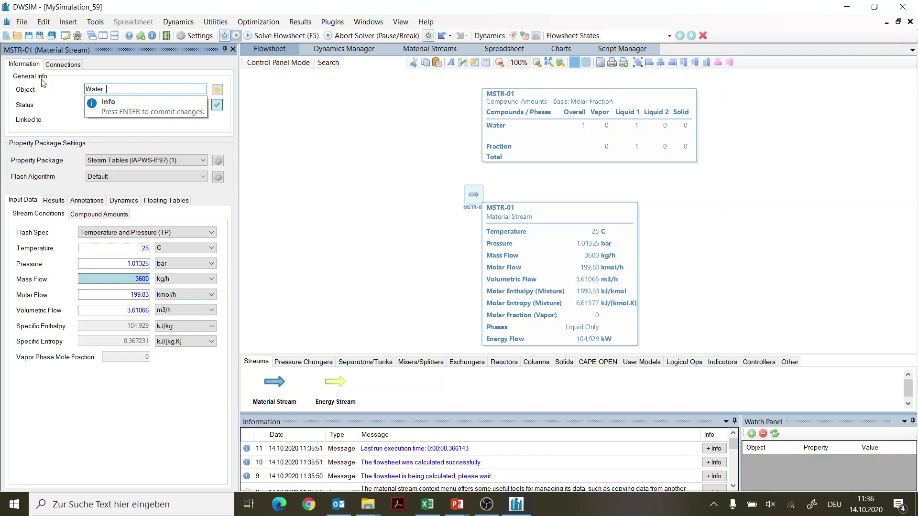
{"action": "type", "text": "up"}
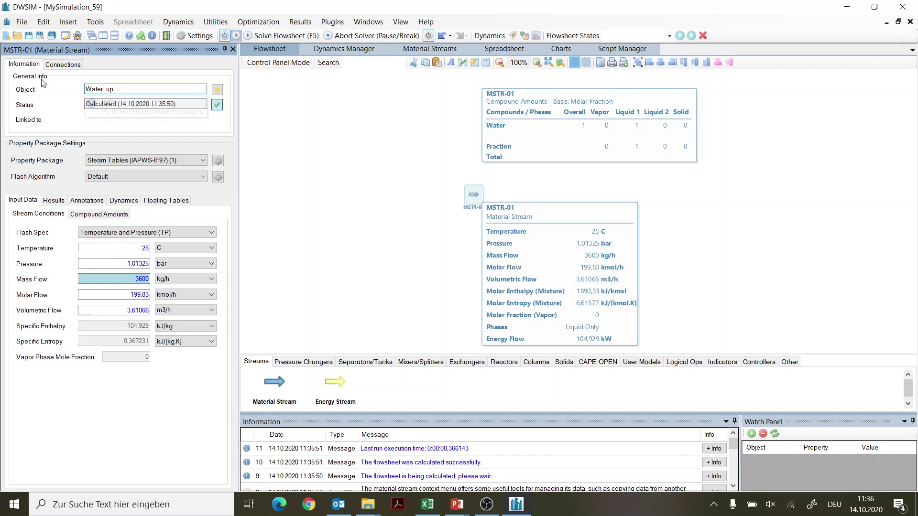
{"action": "key", "text": "Return"}
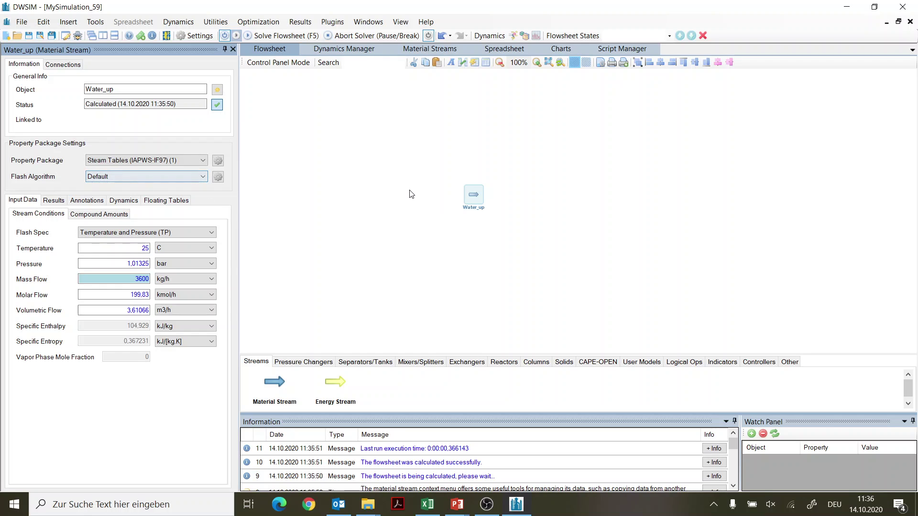
- Set the temperature of the Water_up stream to 7 °C
{"action": "left_click", "coordinate": [142, 248]}
{"action": "left_click_drag", "start_coordinate": [141, 248], "coordinate": [153, 247]}
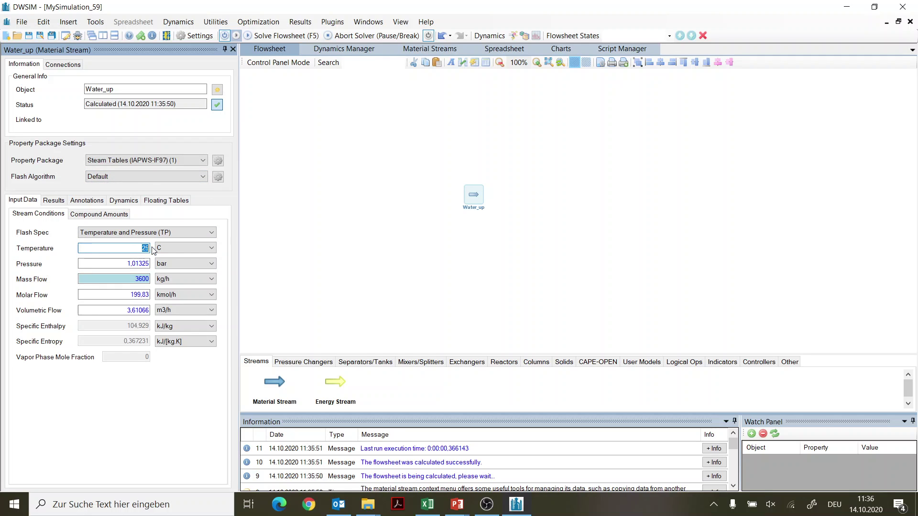
{"action": "type", "text": "7"}
{"action": "key", "text": "Return"}
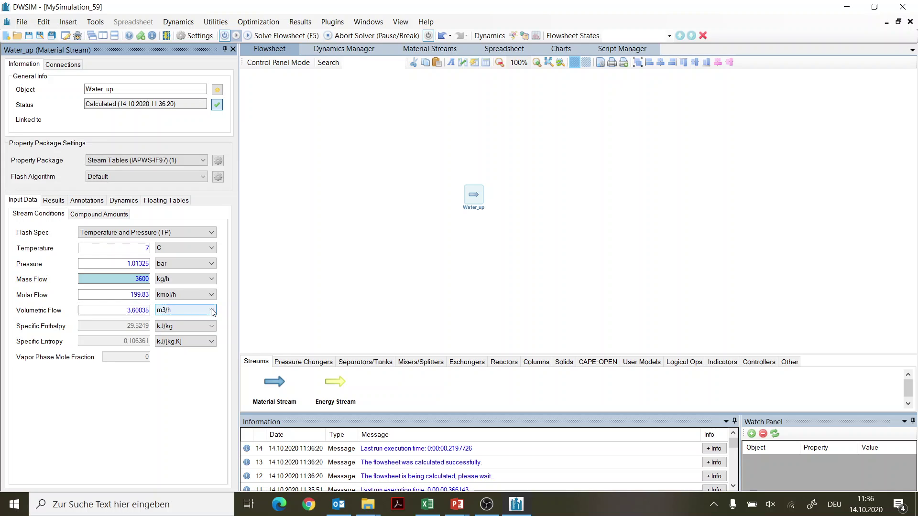
- Set the Water_up stream's volumetric flow to 0,69 m3/s and check its equivalents in other units
{"action": "left_click", "coordinate": [124, 311]}
{"action": "type", "text": "0,69"}
{"action": "mouse_move", "coordinate": [144, 311]}
{"action": "left_click", "coordinate": [212, 311]}
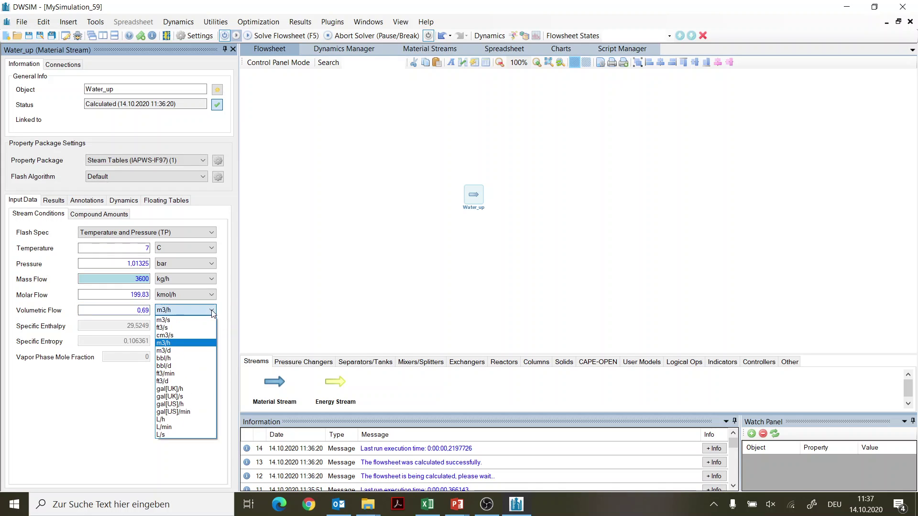
{"action": "left_click", "coordinate": [176, 320]}
{"action": "left_click", "coordinate": [182, 311]}
{"action": "left_click", "coordinate": [183, 313]}
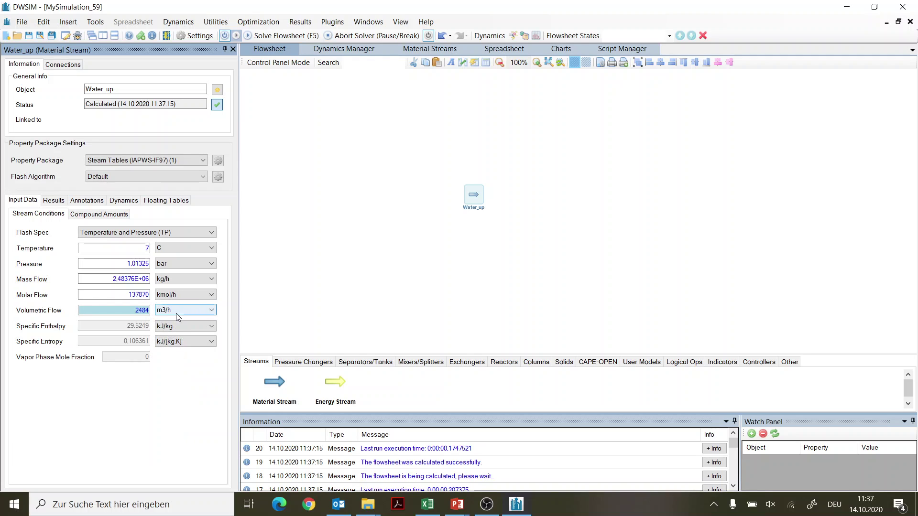
{"action": "left_click", "coordinate": [132, 312]}
{"action": "mouse_move", "coordinate": [132, 312]}
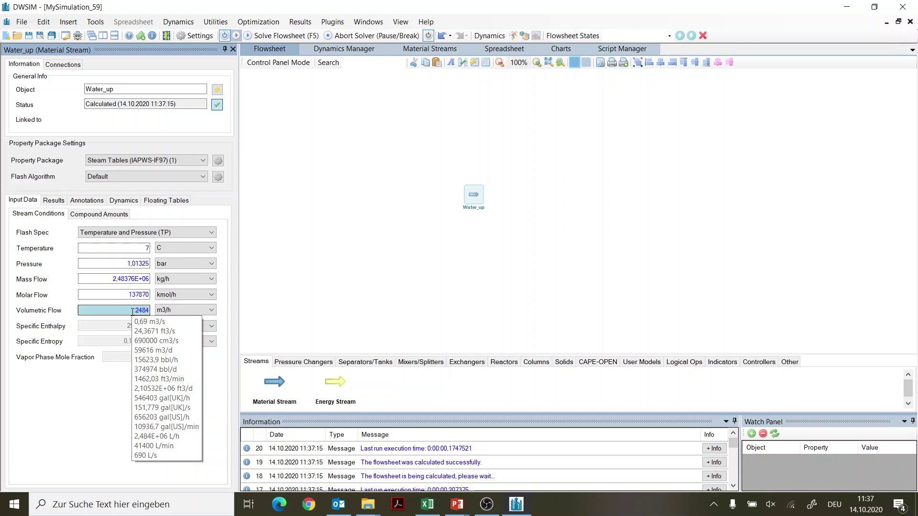
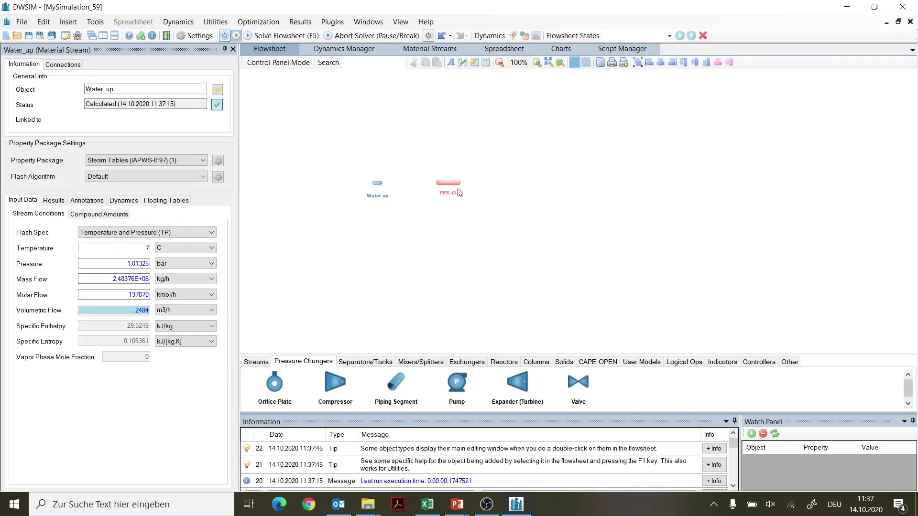
- Connect the Water_up stream as the inlet stream of the piping segment
{"action": "mouse_move", "coordinate": [381, 190]}
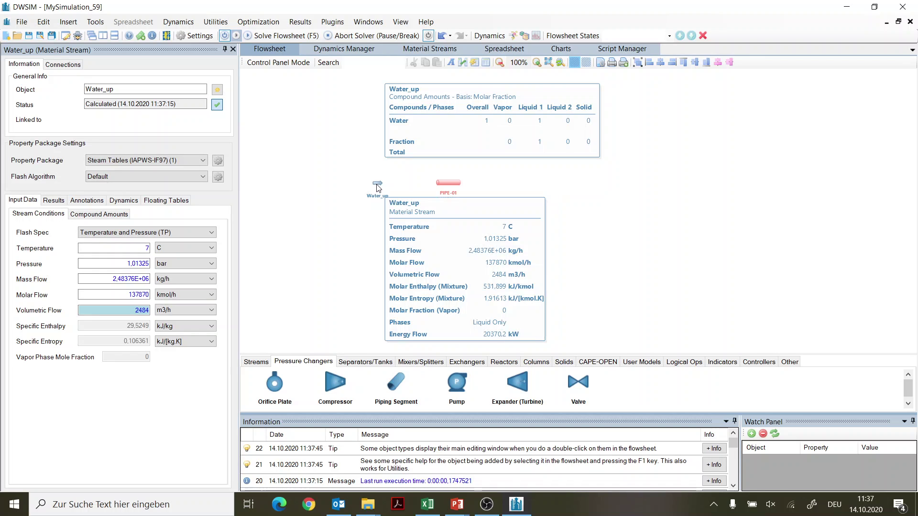
{"action": "left_click", "coordinate": [448, 181]}
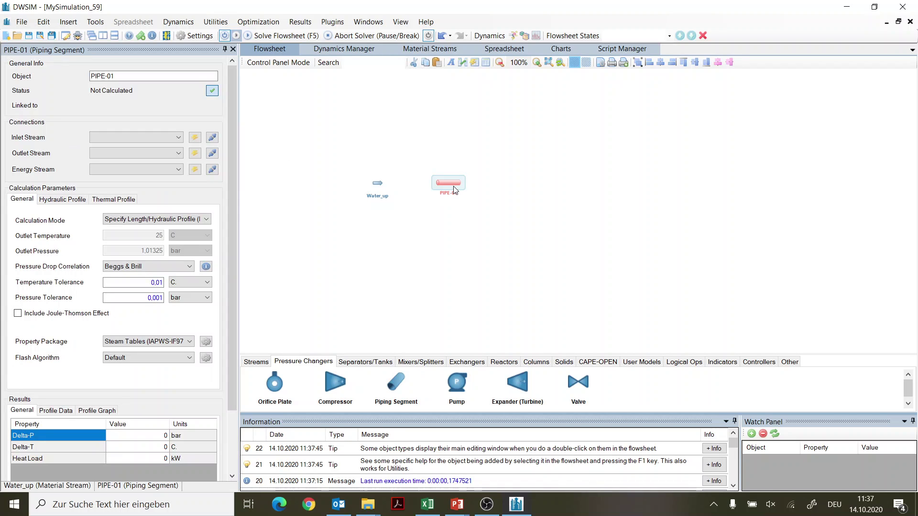
{"action": "left_click", "coordinate": [179, 137]}
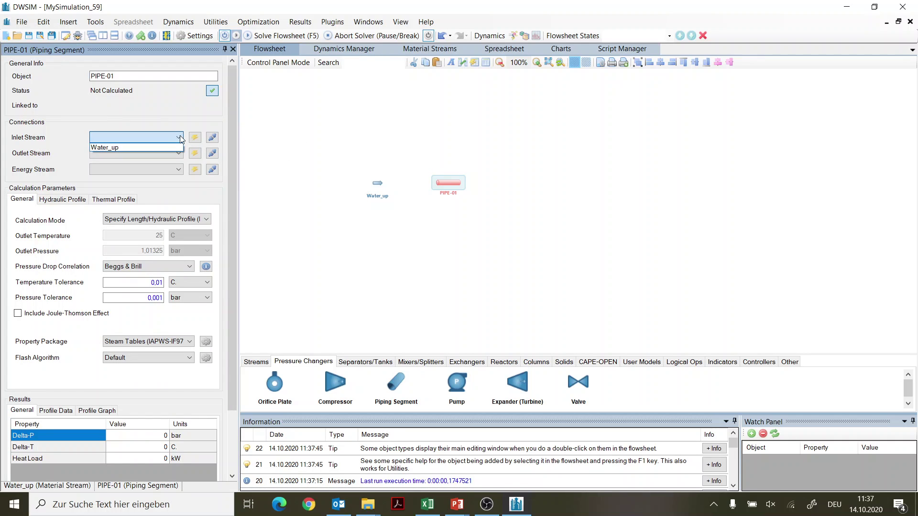
{"action": "left_click", "coordinate": [99, 148]}
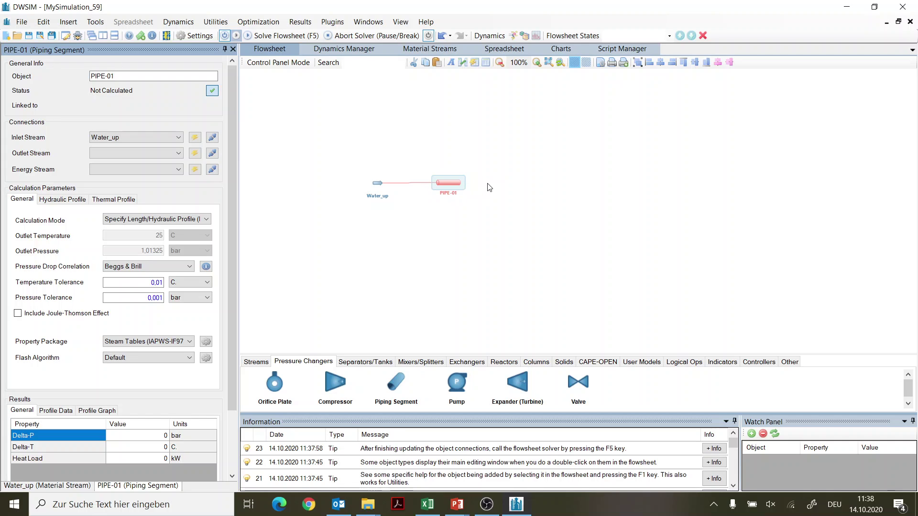
- Create and connect a new material stream at the piping segment's outlet and place it further from the pipe, in line with it
{"action": "mouse_move", "coordinate": [377, 189]}
{"action": "left_click", "coordinate": [262, 362]}
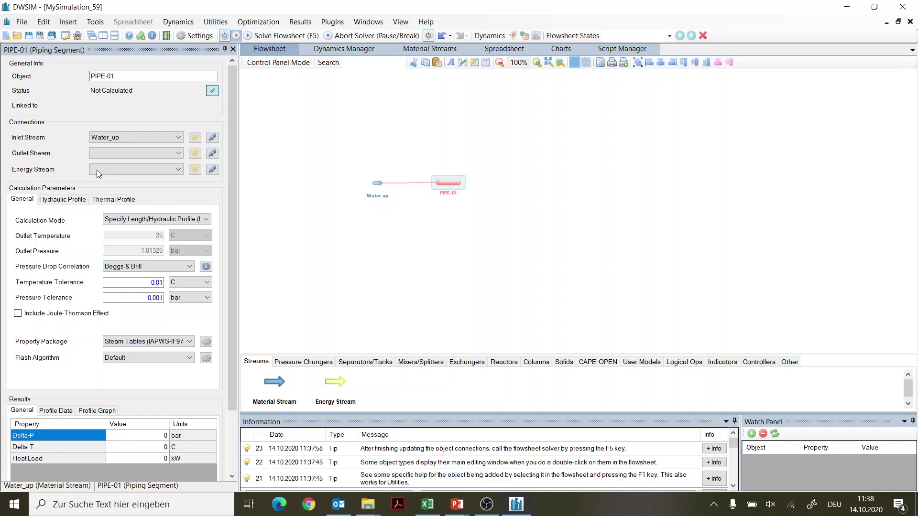
{"action": "left_click", "coordinate": [195, 153]}
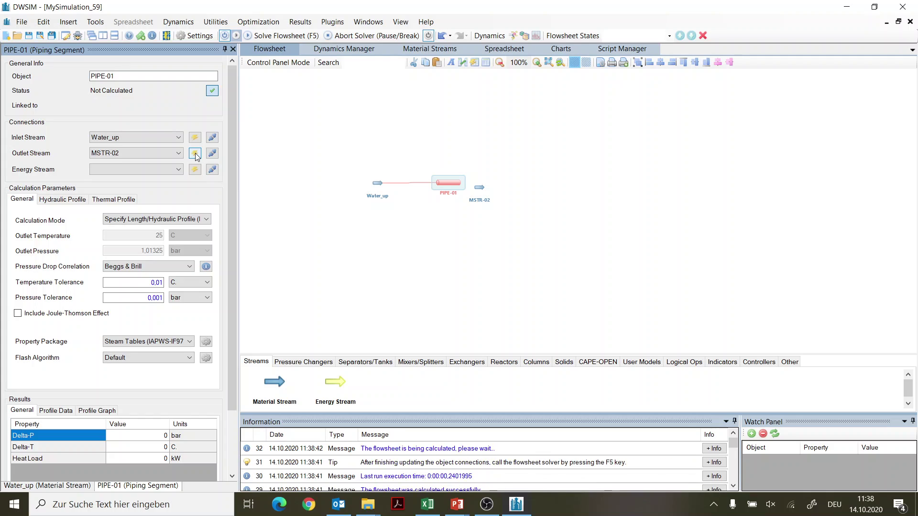
{"action": "left_click_drag", "start_coordinate": [480, 187], "coordinate": [513, 184]}
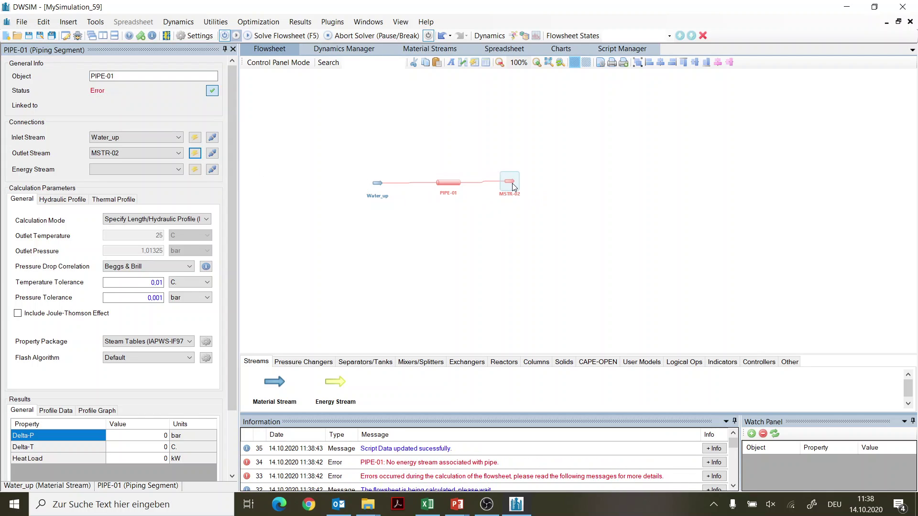
- Rename the pipe's outlet material stream as Water_down
{"action": "left_click", "coordinate": [514, 184]}
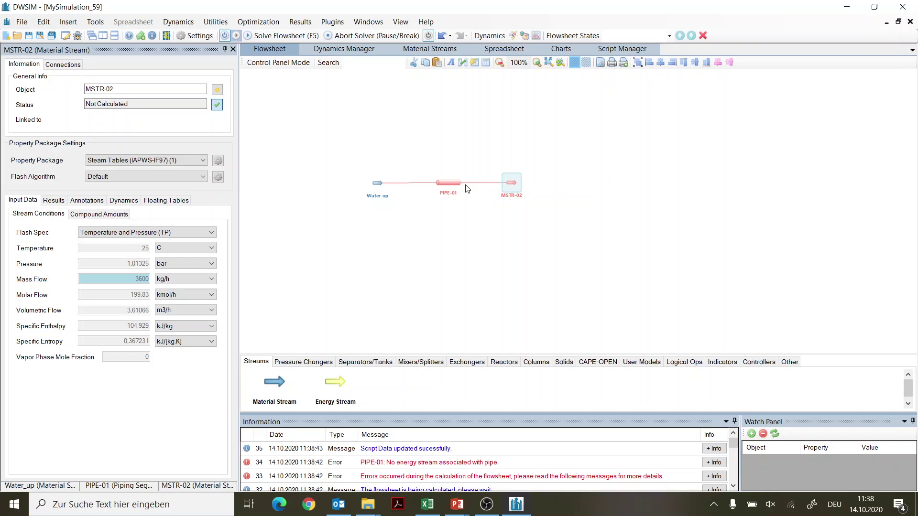
{"action": "left_click_drag", "start_coordinate": [114, 89], "coordinate": [103, 88]}
{"action": "double_click", "coordinate": [103, 87]}
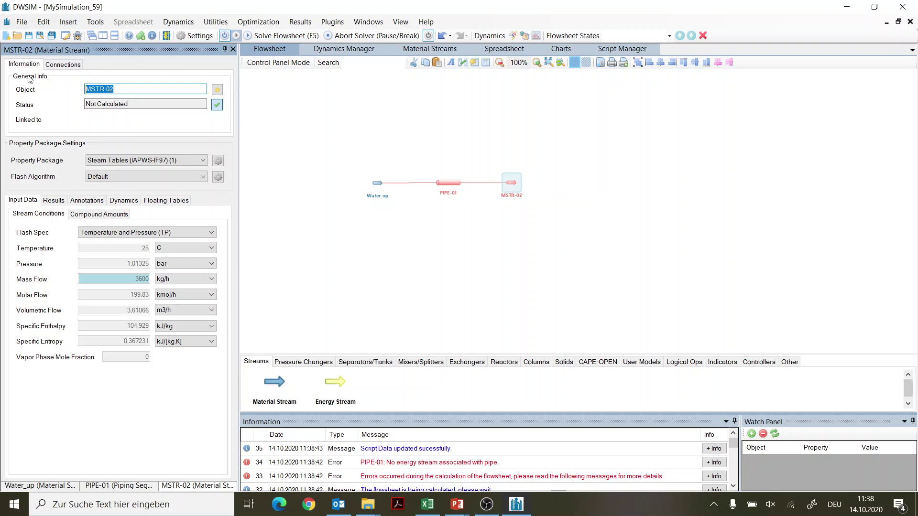
{"action": "type", "text": "Water_down"}
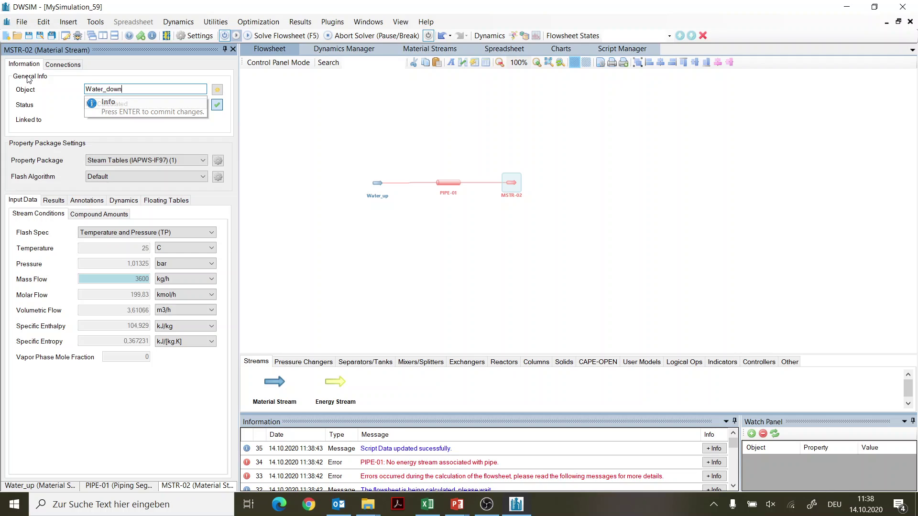
{"action": "key", "text": "Return"}
- Create and connect an energy stream for the piping segment and place it lower beneath the pipe
{"action": "left_click", "coordinate": [450, 181]}
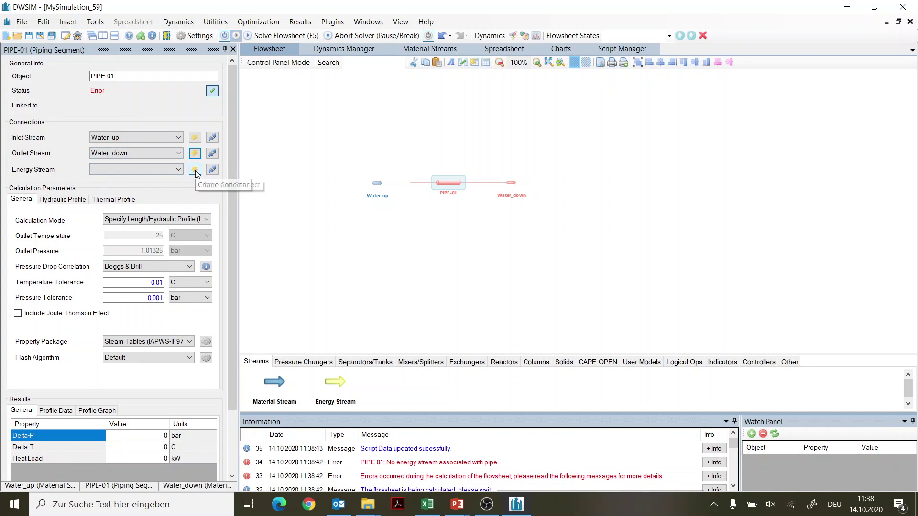
{"action": "left_click", "coordinate": [195, 170]}
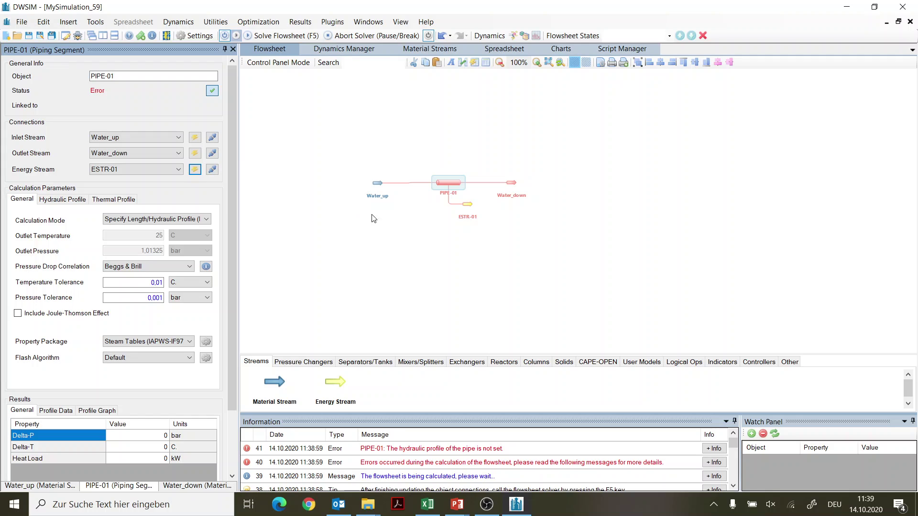
{"action": "left_click_drag", "start_coordinate": [467, 205], "coordinate": [464, 233]}
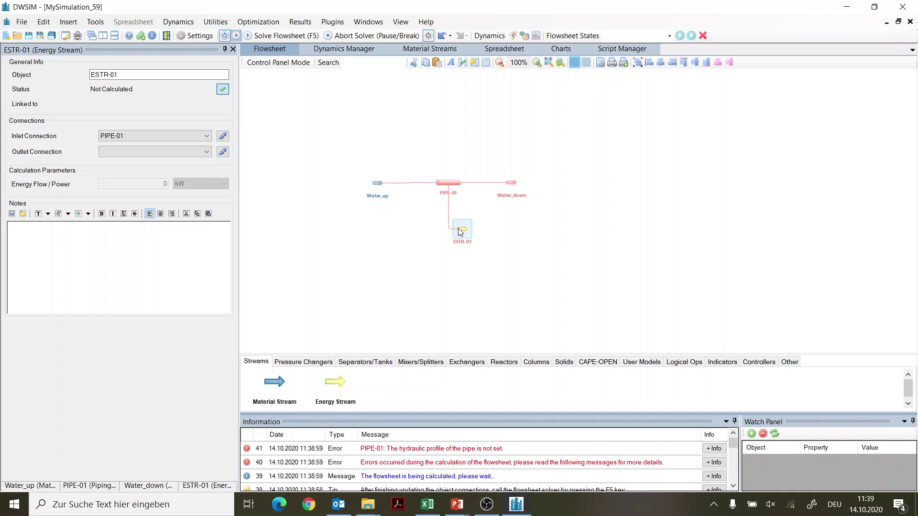
- Define segment 1 of the pipe's hydraulic profile as a Straight Tube made of Carbon Steel
{"action": "left_click", "coordinate": [444, 184]}
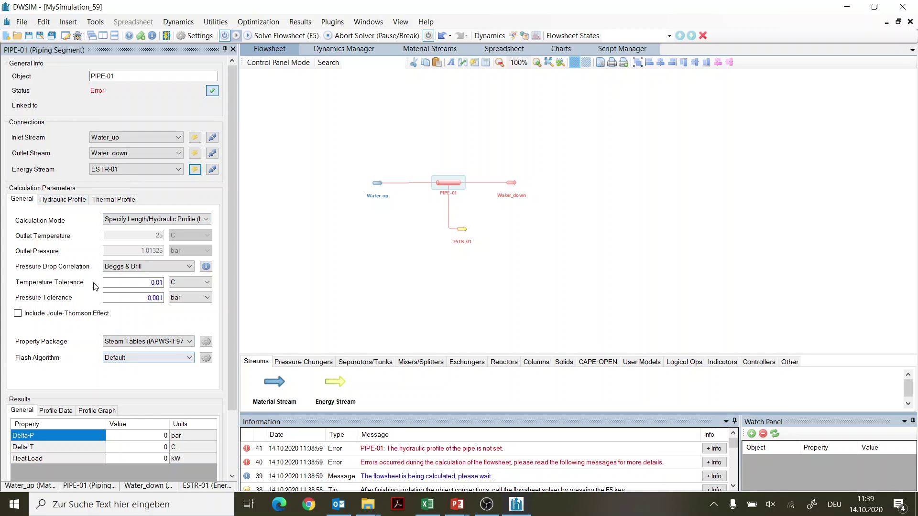
{"action": "left_click", "coordinate": [71, 203]}
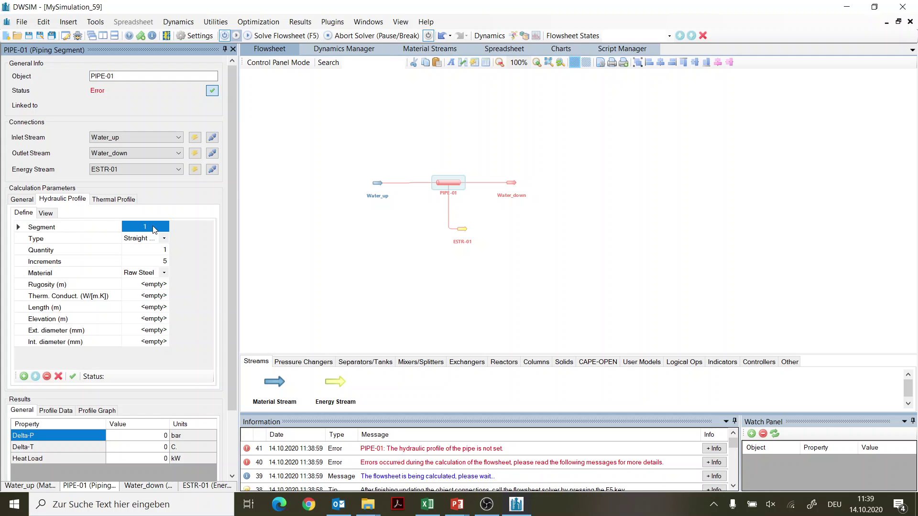
{"action": "left_click", "coordinate": [164, 238]}
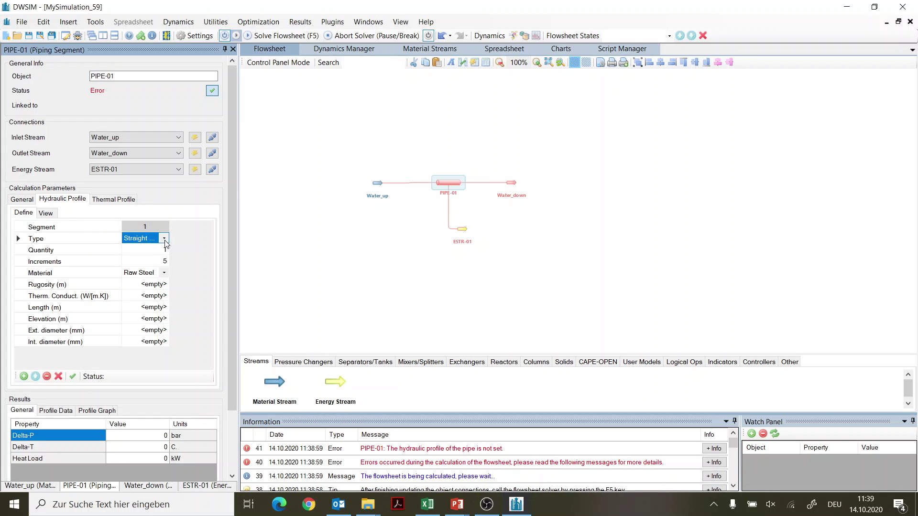
{"action": "left_click", "coordinate": [163, 239]}
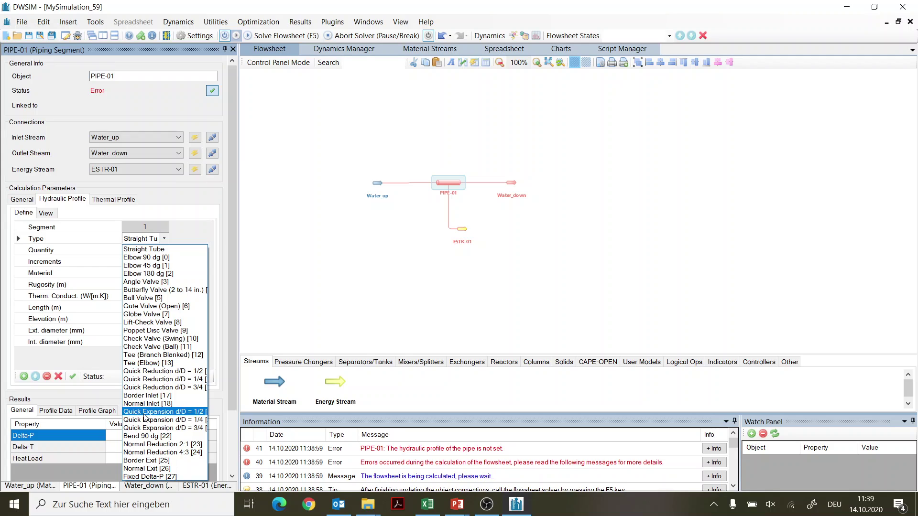
{"action": "left_click", "coordinate": [165, 251]}
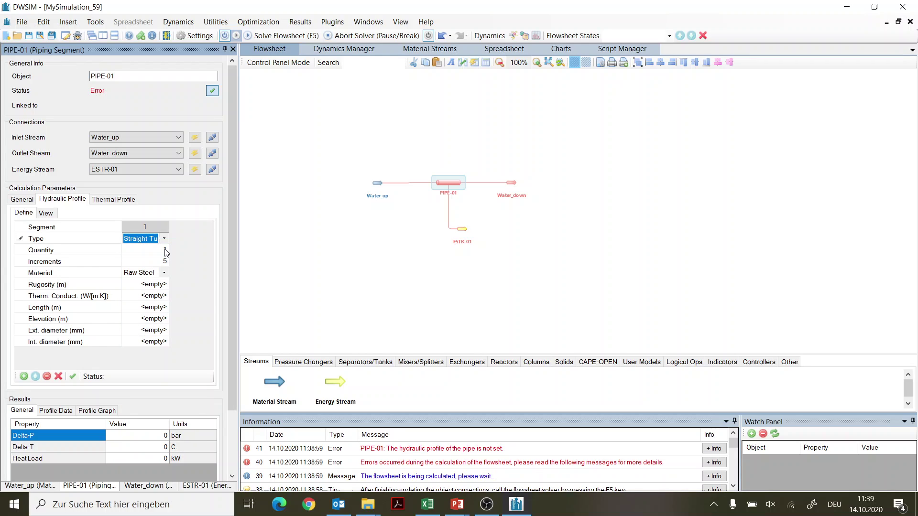
{"action": "left_click", "coordinate": [163, 275]}
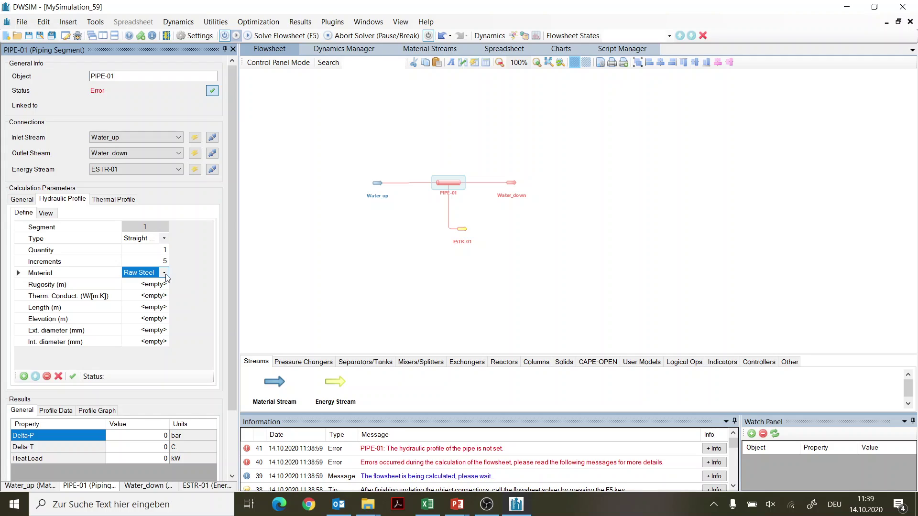
{"action": "left_click", "coordinate": [164, 273]}
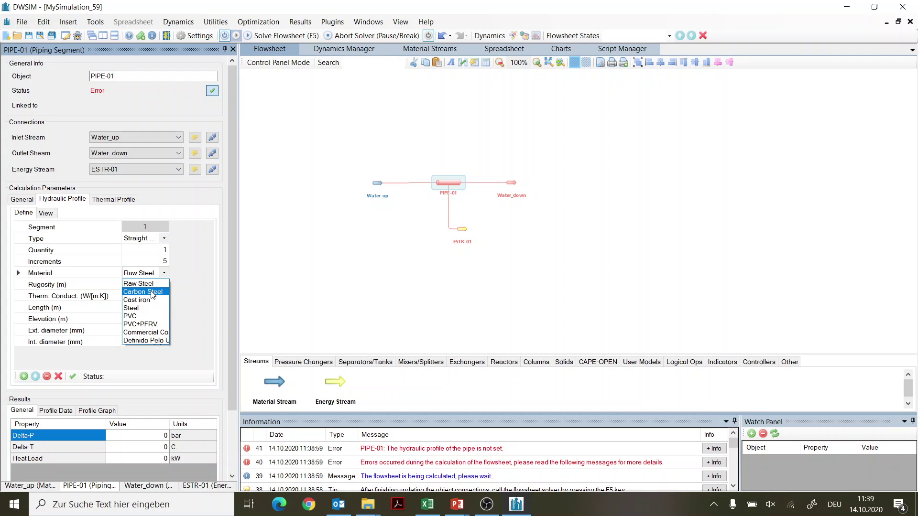
{"action": "left_click", "coordinate": [153, 292]}
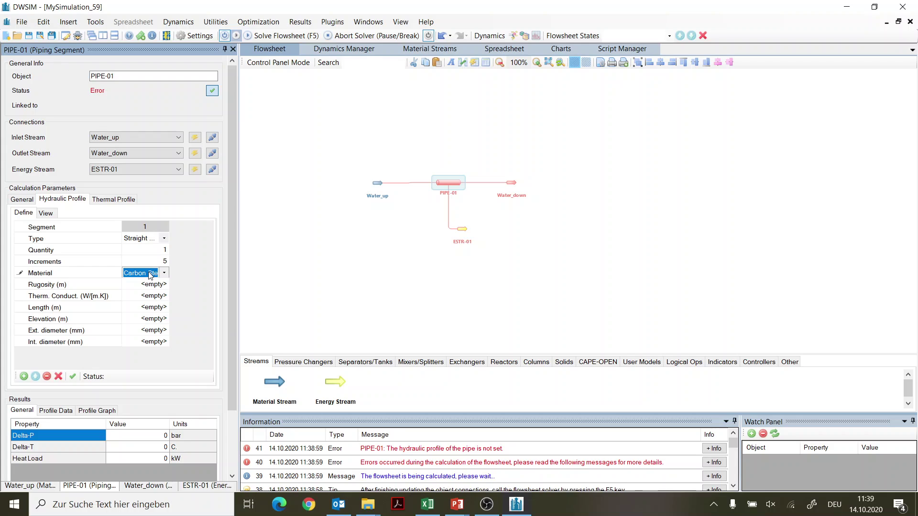
- Set the pipe segment's length to 1466 m and its elevation to -270 m
{"action": "left_click", "coordinate": [150, 309]}
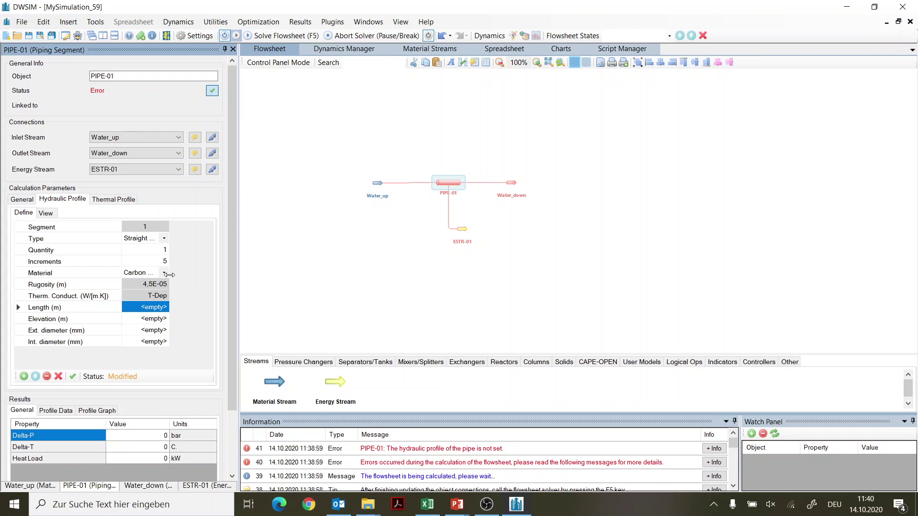
{"action": "left_click", "coordinate": [152, 308]}
{"action": "type", "text": "1"}
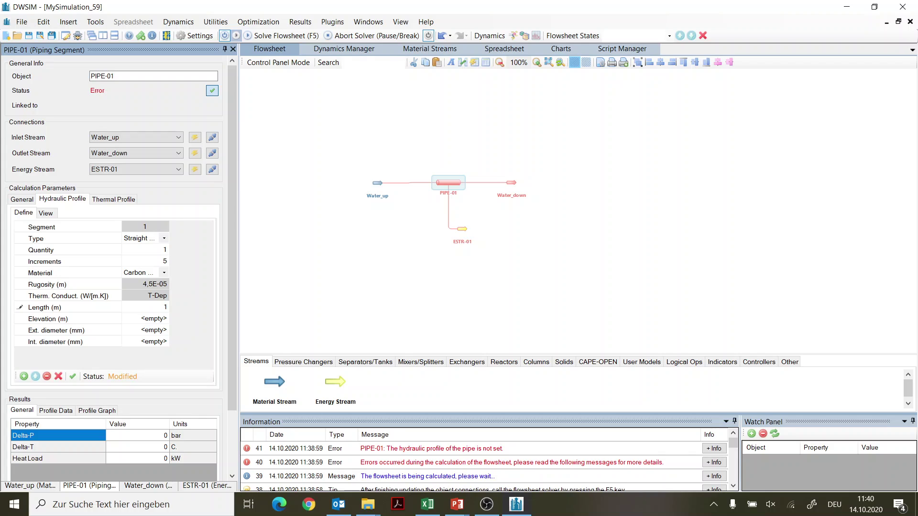
{"action": "type", "text": "466"}
{"action": "key", "text": "Return"}
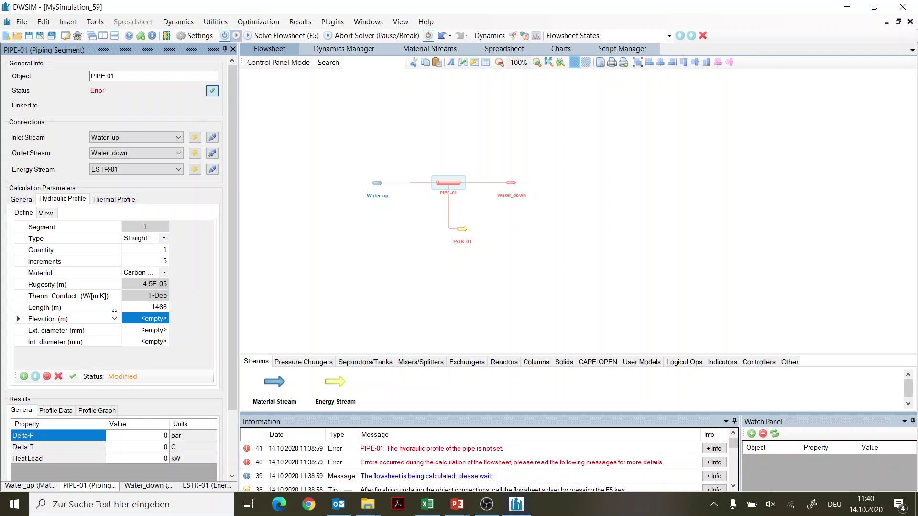
{"action": "mouse_move", "coordinate": [377, 182]}
{"action": "left_click", "coordinate": [163, 320]}
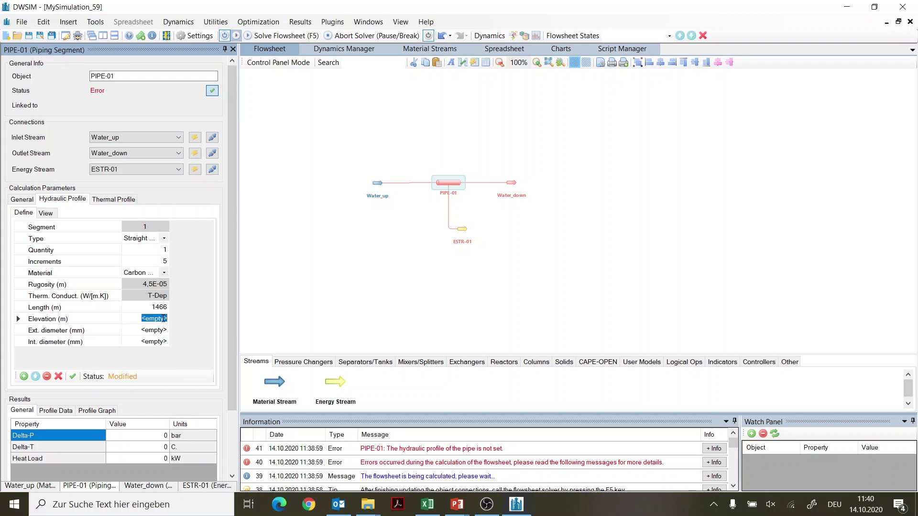
{"action": "type", "text": "-270"}
{"action": "key", "text": "Return"}
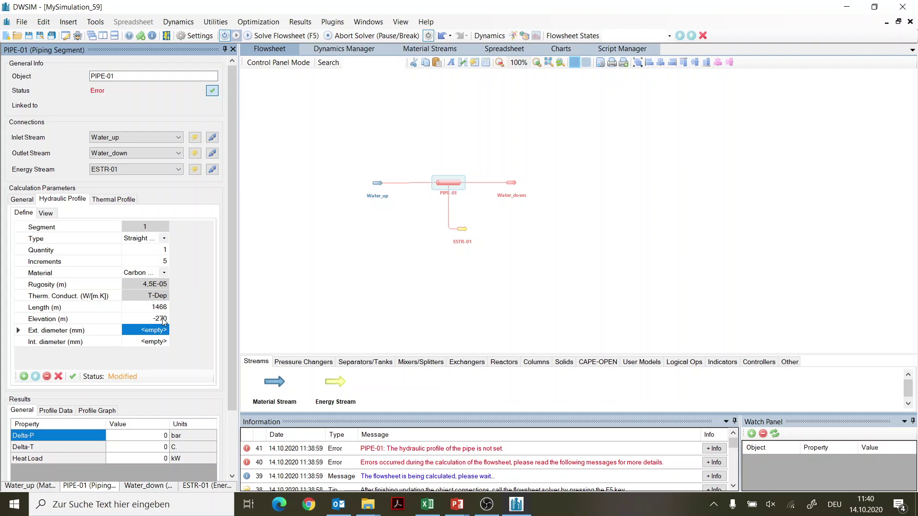
- Set the pipe segment's internal diameter to 600 mm and external diameter to 608 mm, and apply the hydraulic profile
{"action": "left_click", "coordinate": [162, 342]}
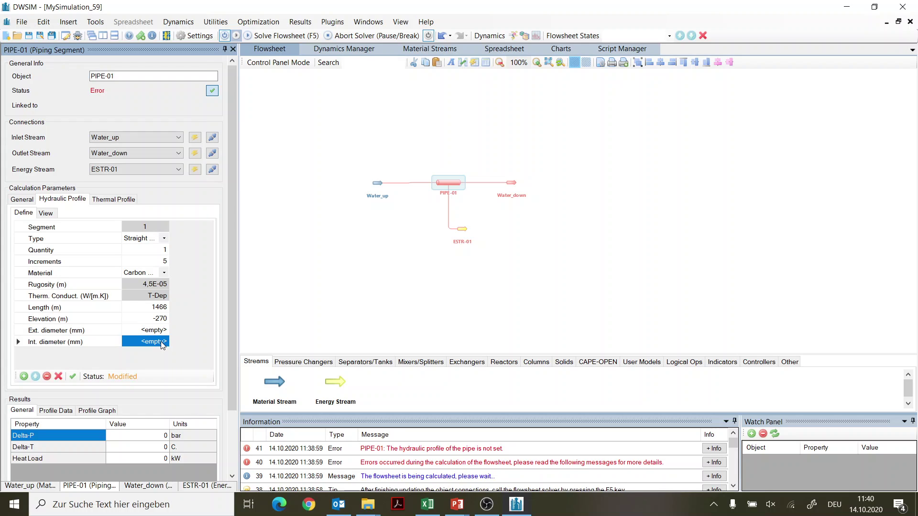
{"action": "type", "text": "600"}
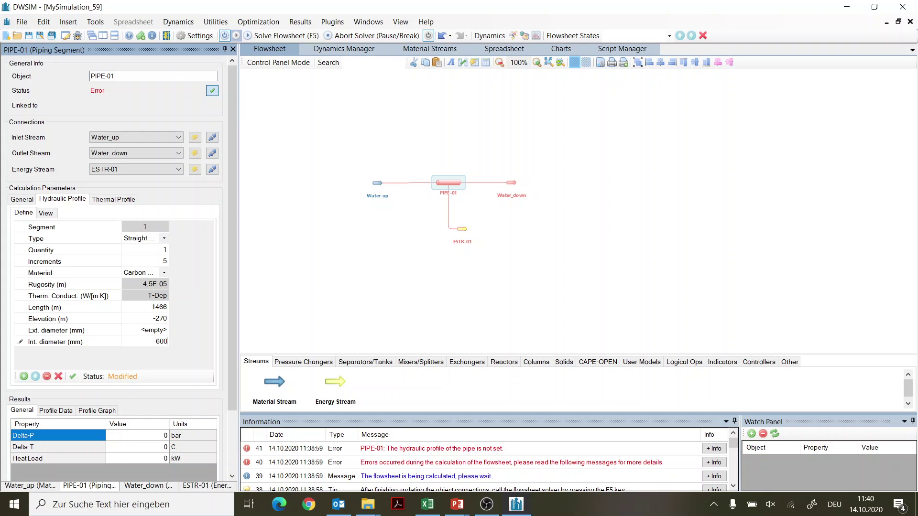
{"action": "key", "text": "Return"}
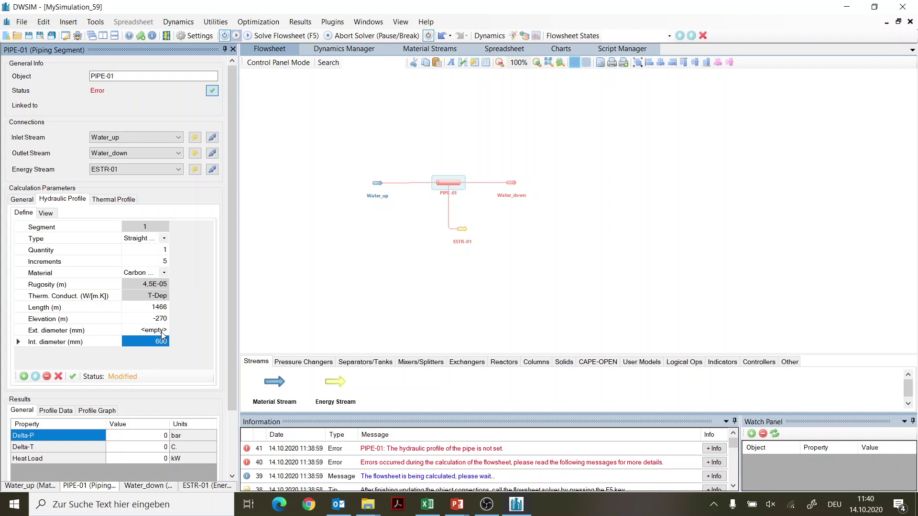
{"action": "left_click", "coordinate": [163, 332]}
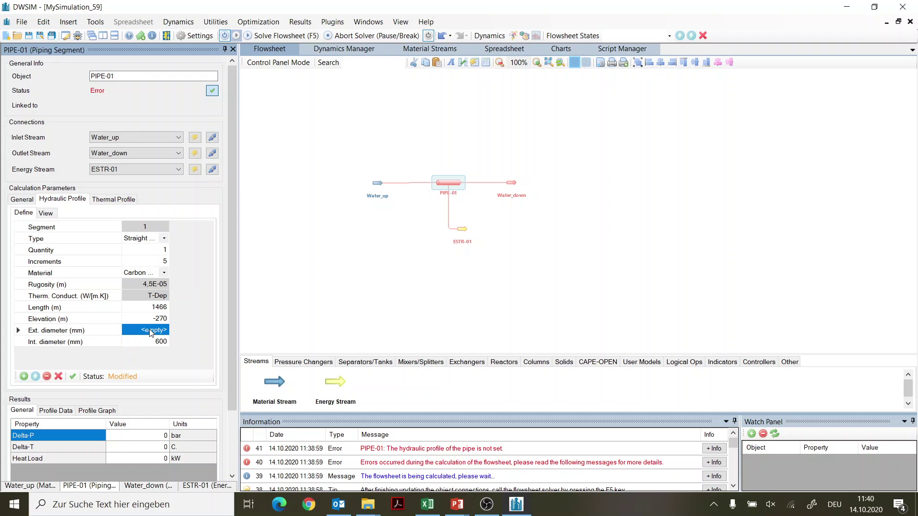
{"action": "type", "text": "608"}
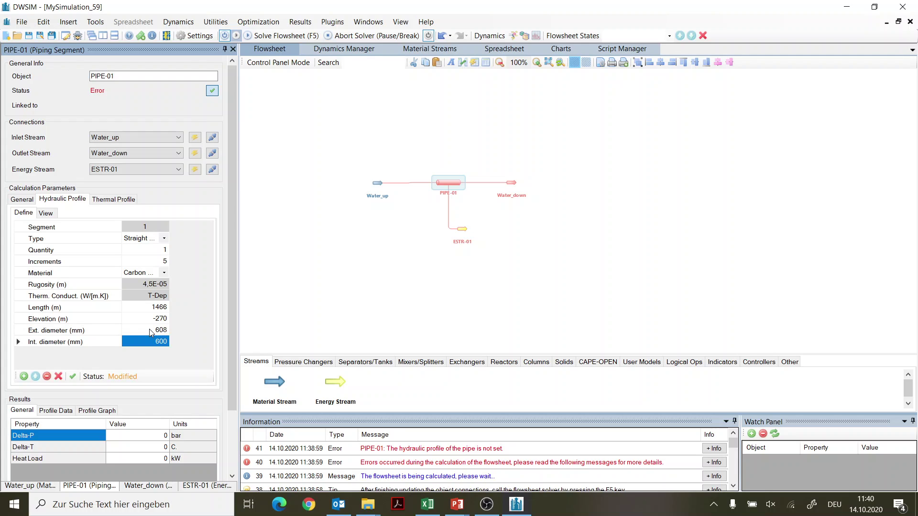
{"action": "left_click", "coordinate": [73, 377]}
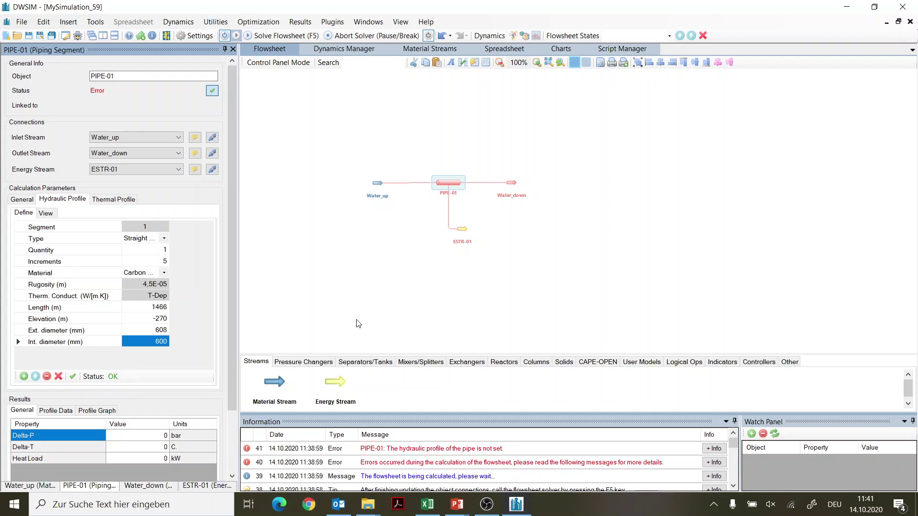
- Solve the flowsheet and check the calculated results of the Water_down stream, the pipe and the energy stream
{"action": "left_click", "coordinate": [274, 36]}
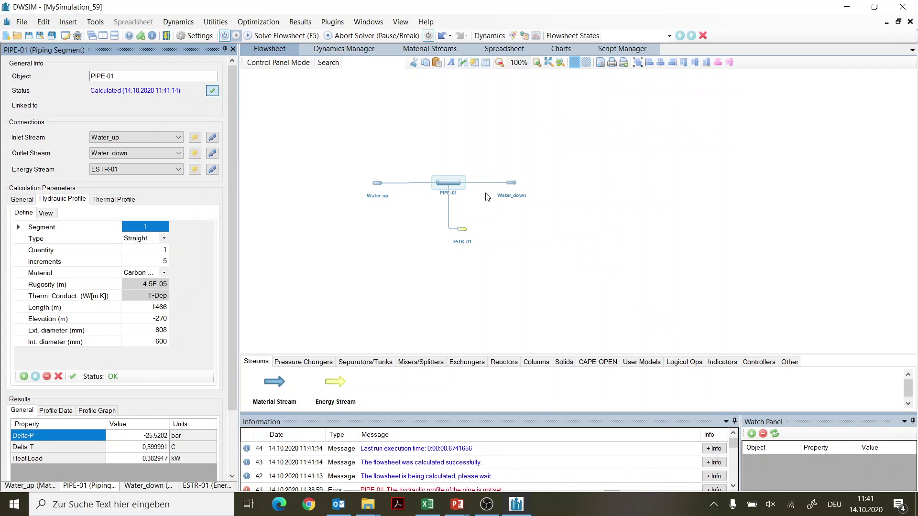
{"action": "mouse_move", "coordinate": [458, 188]}
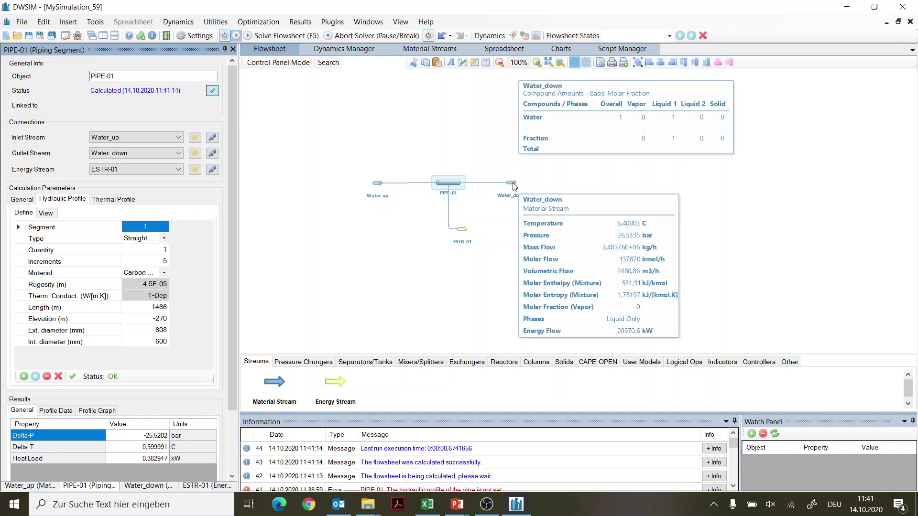
{"action": "mouse_move", "coordinate": [512, 186]}
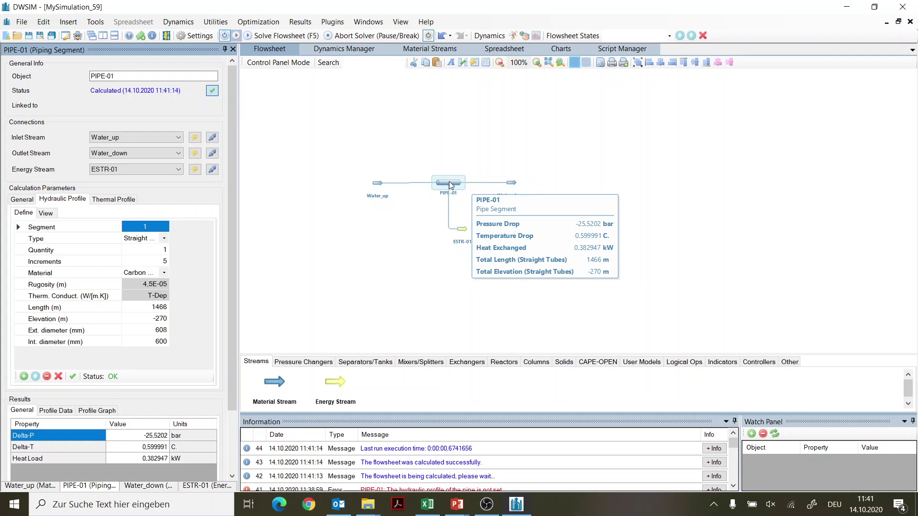
{"action": "mouse_move", "coordinate": [466, 232]}
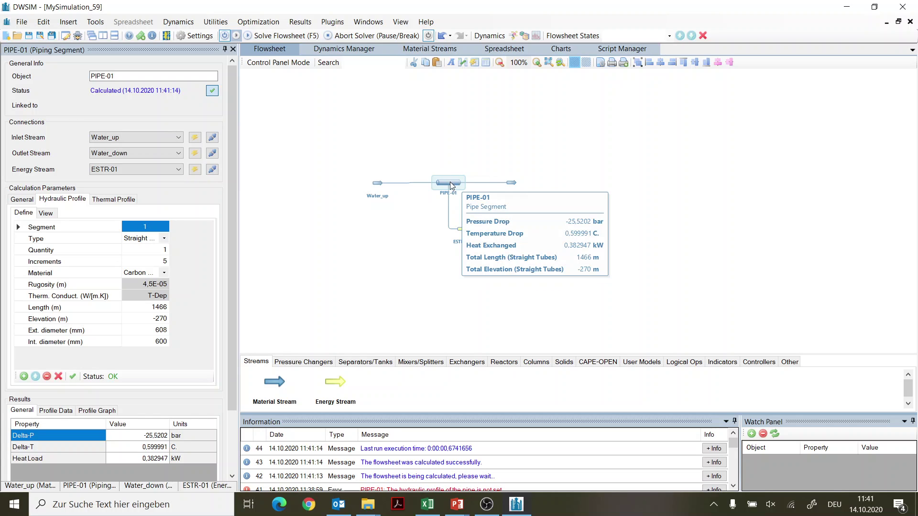
{"action": "left_click", "coordinate": [459, 228]}
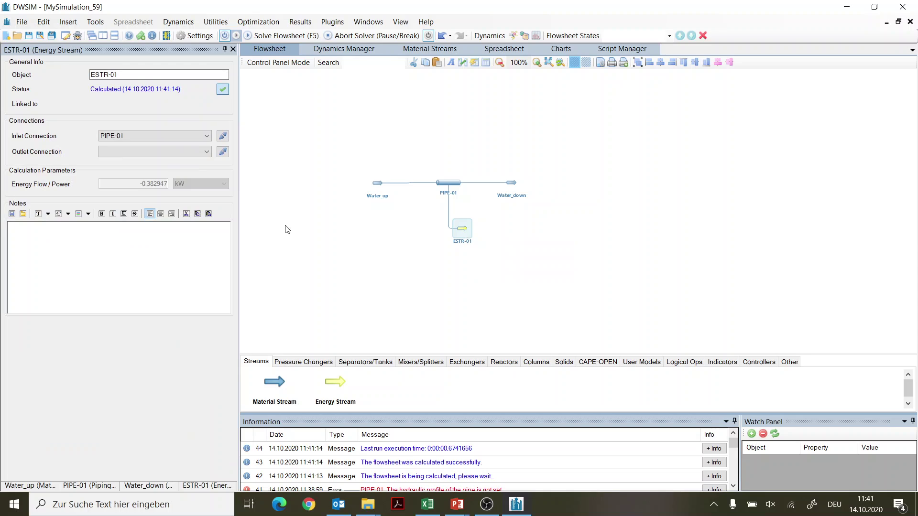
- Set the pipe's thermal profile to a defined heat exchanged of 0 kW and solve the flowsheet
{"action": "left_click", "coordinate": [450, 183]}
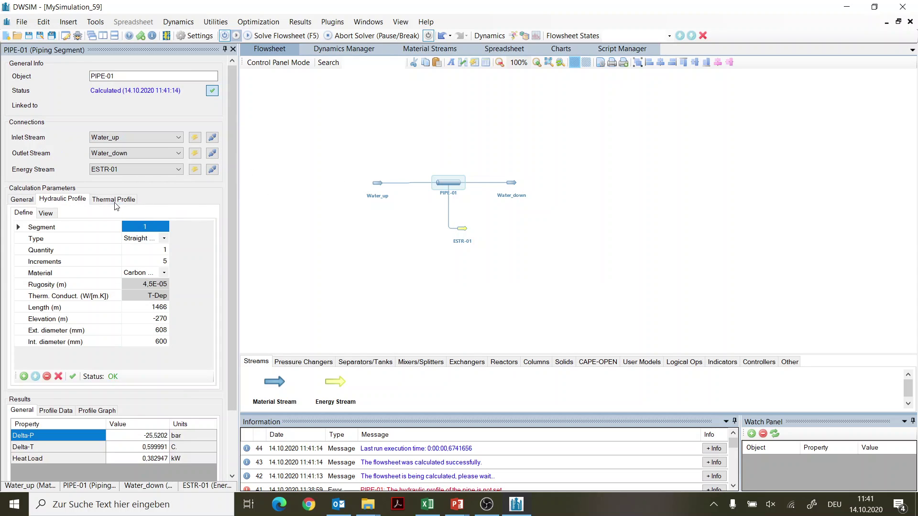
{"action": "left_click", "coordinate": [115, 200]}
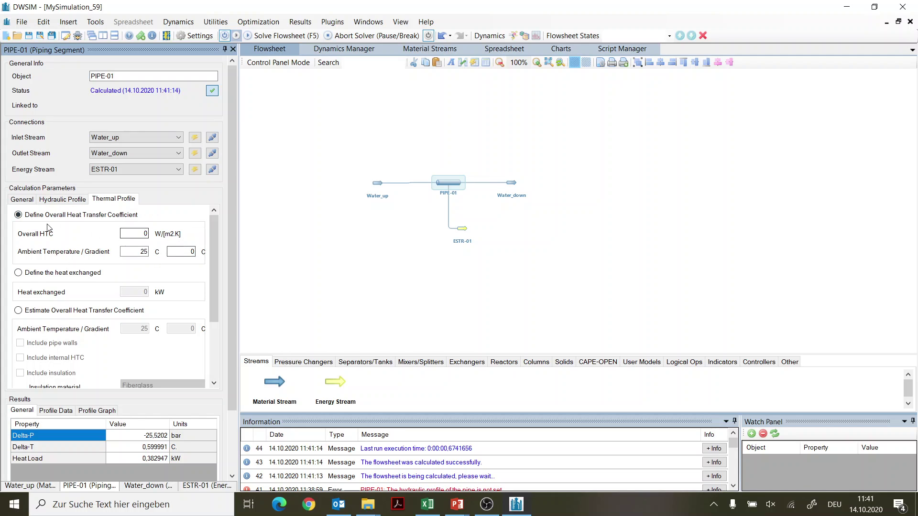
{"action": "scroll", "coordinate": [79, 252], "scroll_direction": "down", "scroll_amount": 2}
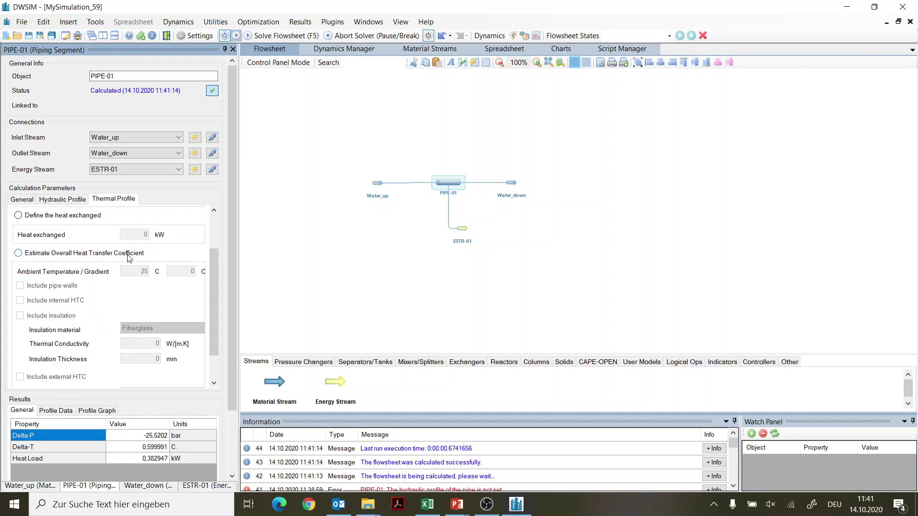
{"action": "left_click", "coordinate": [19, 215]}
{"action": "left_click", "coordinate": [146, 234]}
{"action": "left_click", "coordinate": [271, 35]}
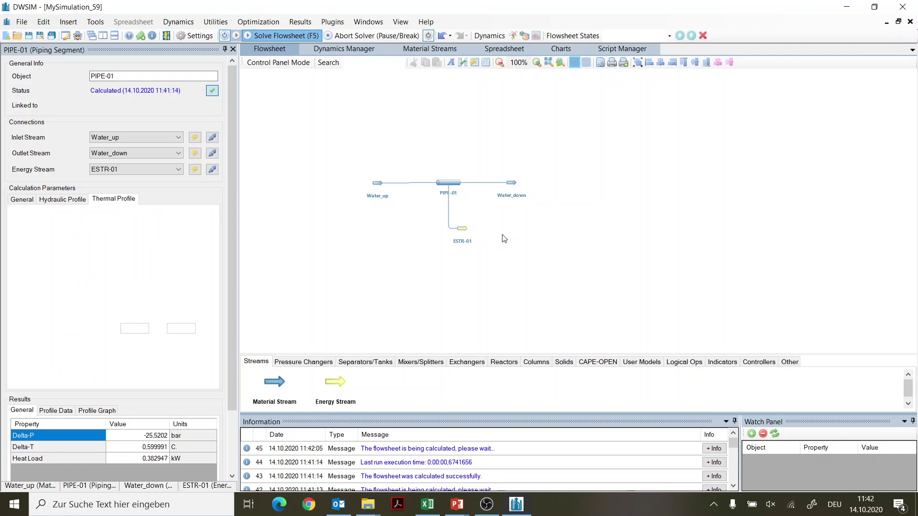
- Solve the flowsheet again and check the pipe's energy stream, its hydraulic profile and the Water_up and Water_down streams
{"action": "mouse_move", "coordinate": [466, 231]}
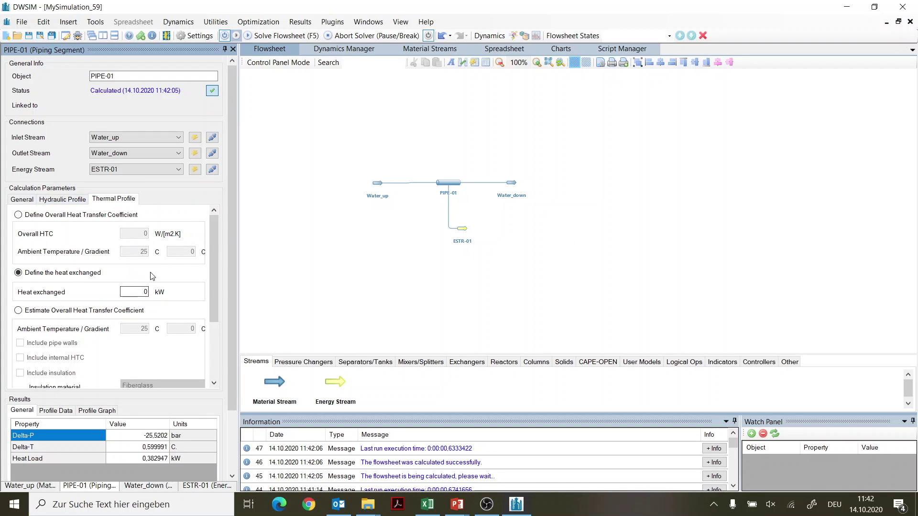
{"action": "left_click", "coordinate": [448, 183]}
{"action": "left_click", "coordinate": [279, 37]}
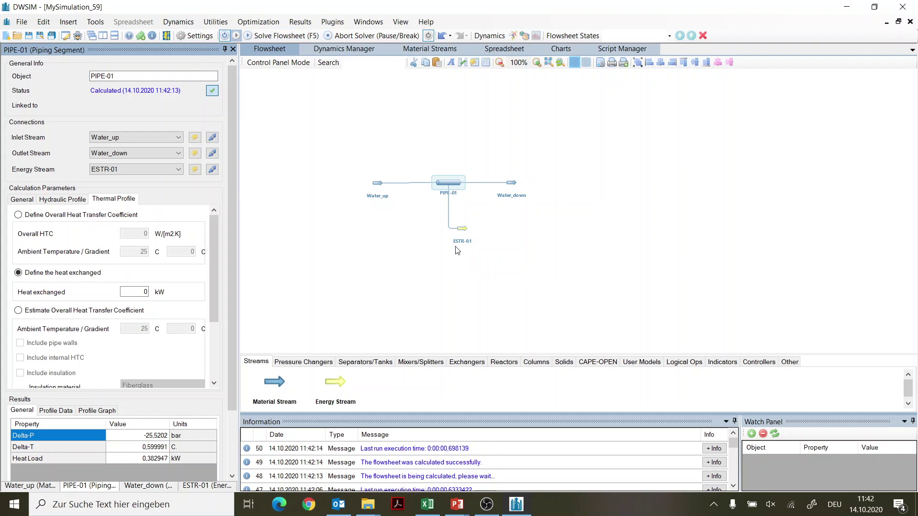
{"action": "mouse_move", "coordinate": [463, 231]}
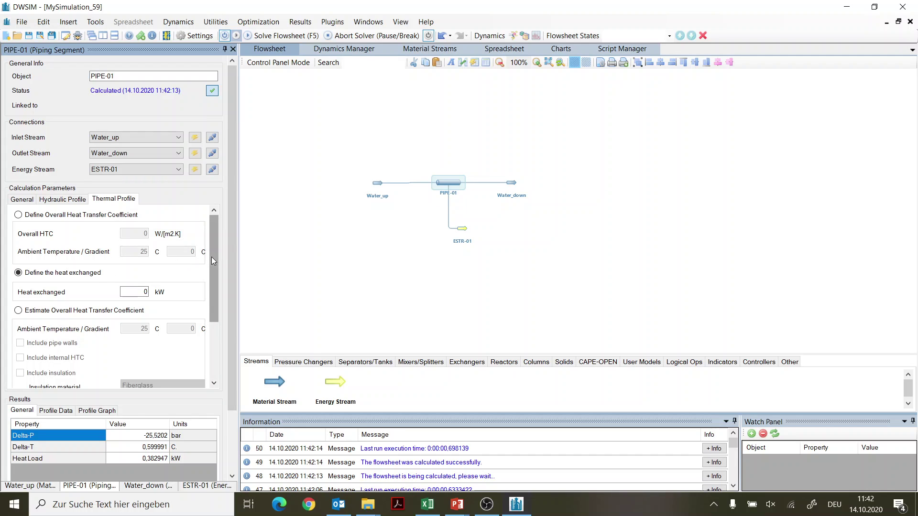
{"action": "left_click", "coordinate": [68, 202]}
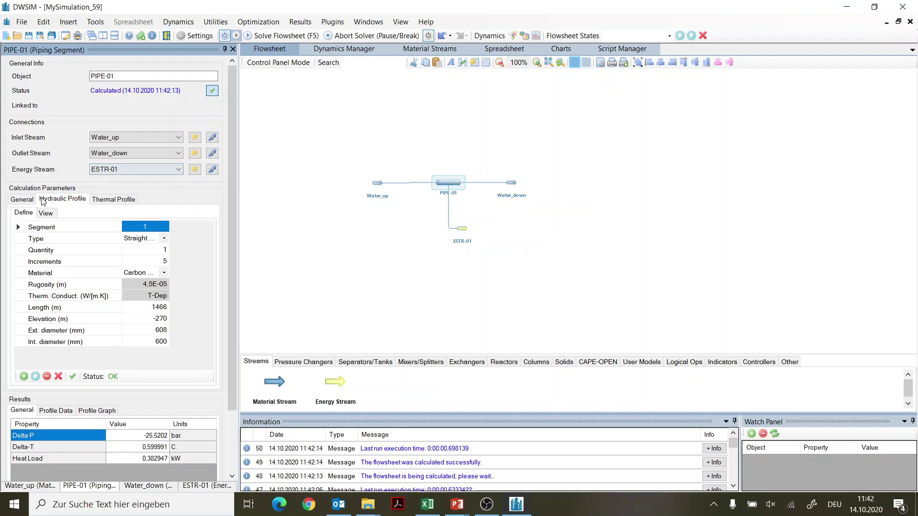
{"action": "left_click", "coordinate": [383, 184]}
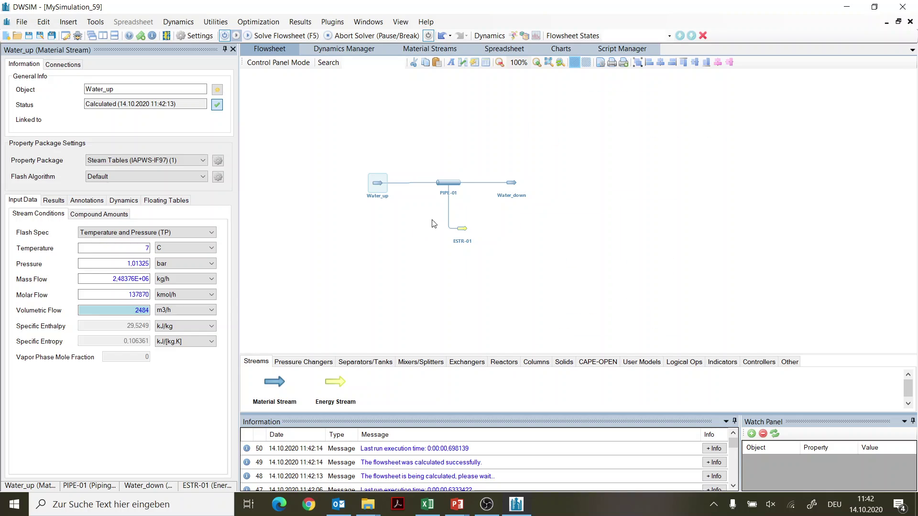
{"action": "mouse_move", "coordinate": [512, 187]}
- Add a Pump beyond the Water_down stream and rename it Turbine
{"action": "left_click", "coordinate": [309, 362]}
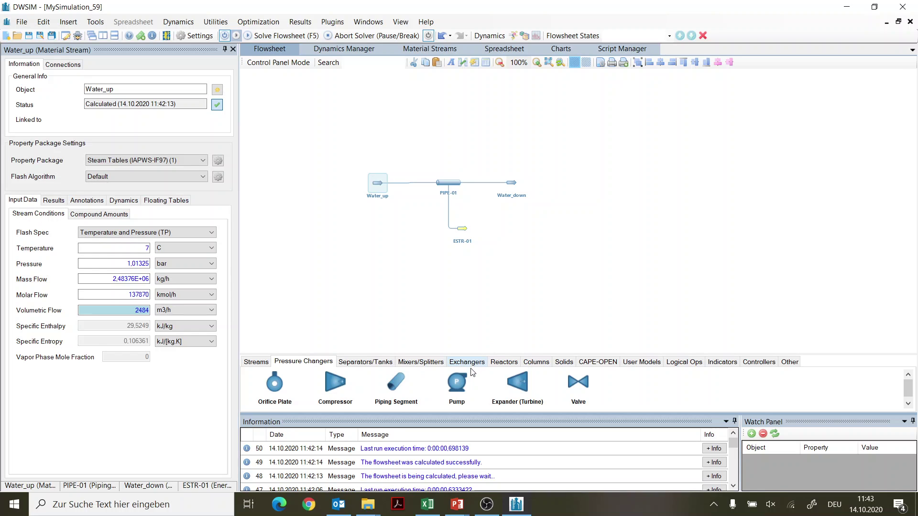
{"action": "left_click_drag", "start_coordinate": [458, 383], "coordinate": [548, 173]}
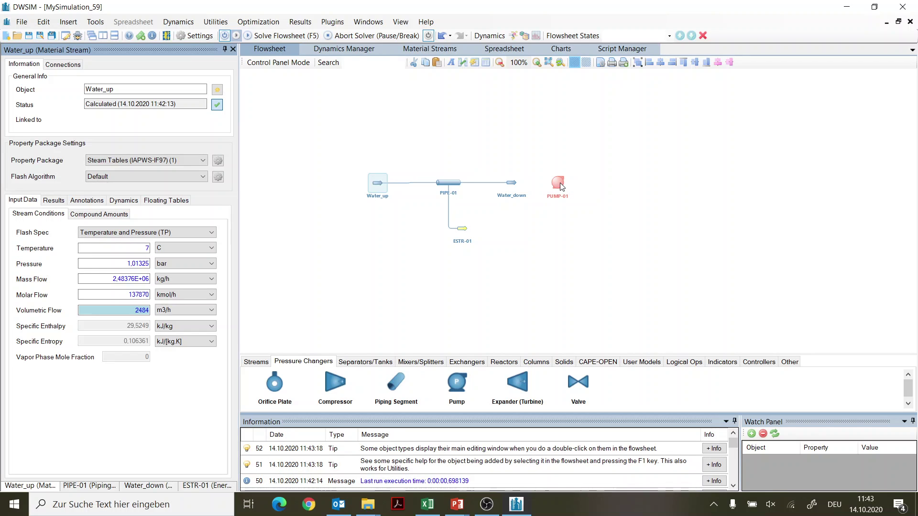
{"action": "left_click", "coordinate": [560, 184]}
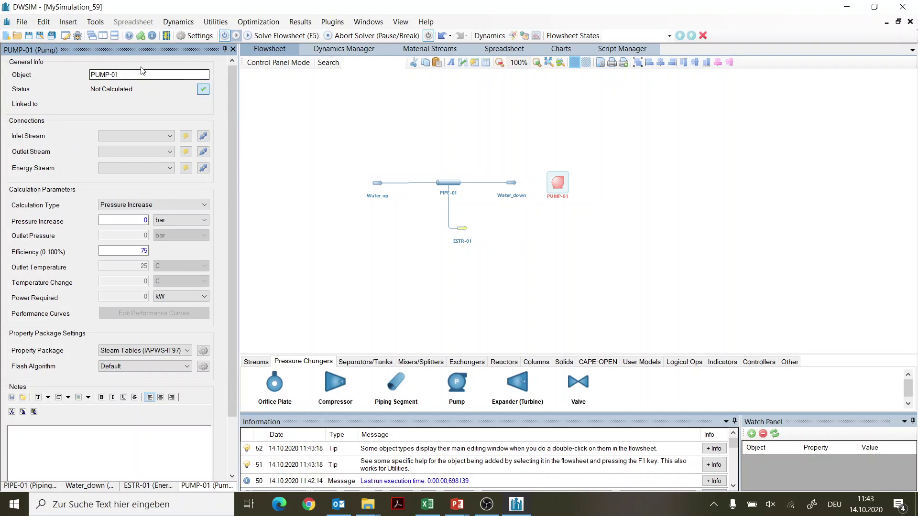
{"action": "left_click_drag", "start_coordinate": [130, 74], "coordinate": [70, 77]}
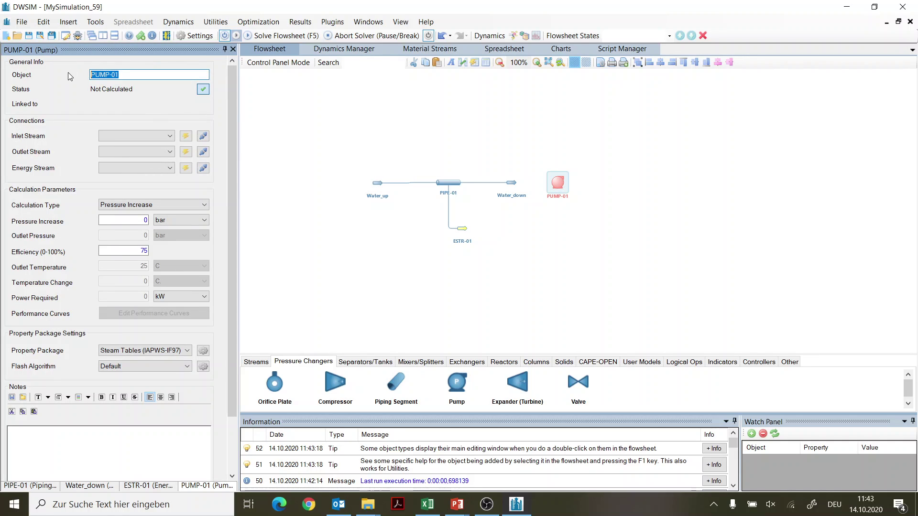
{"action": "type", "text": "Turbine"}
{"action": "key", "text": "Return"}
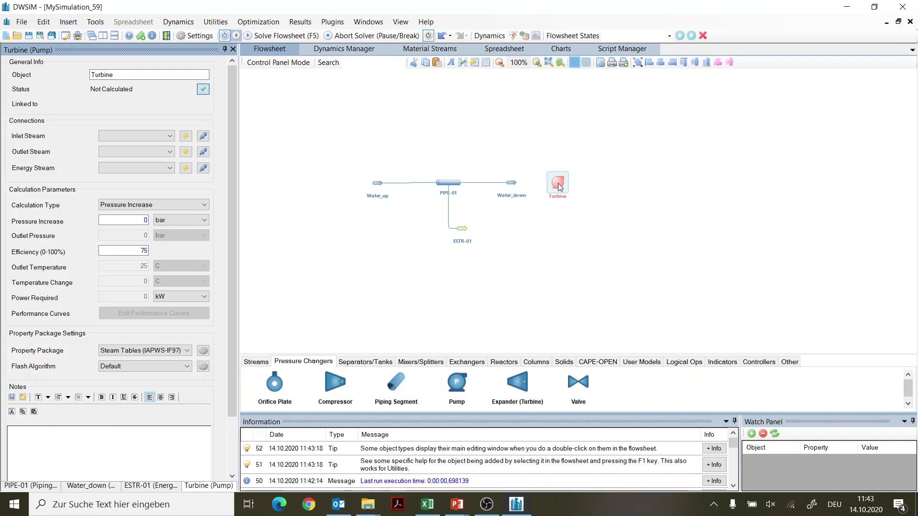
- Connect Water_down as the turbine's inlet stream and check the data of the upstream streams and pipe
{"action": "left_click", "coordinate": [170, 137]}
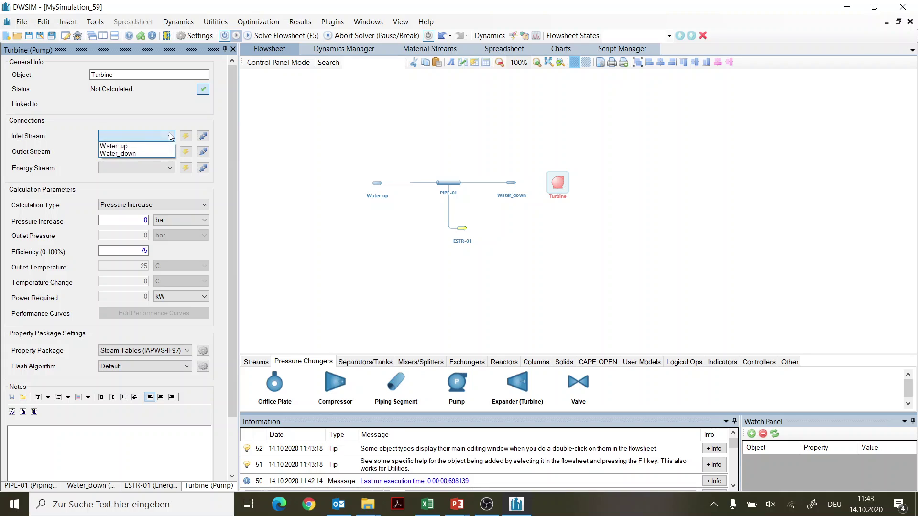
{"action": "left_click", "coordinate": [131, 154]}
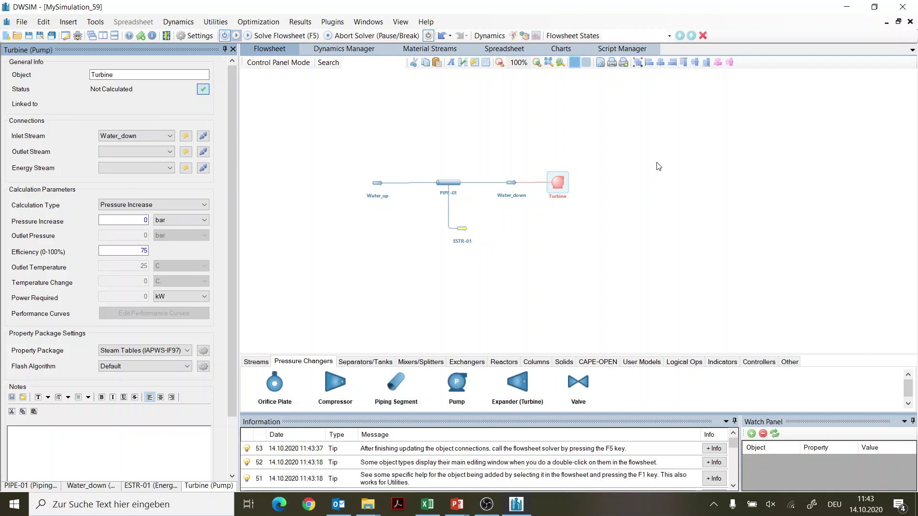
{"action": "mouse_move", "coordinate": [514, 185]}
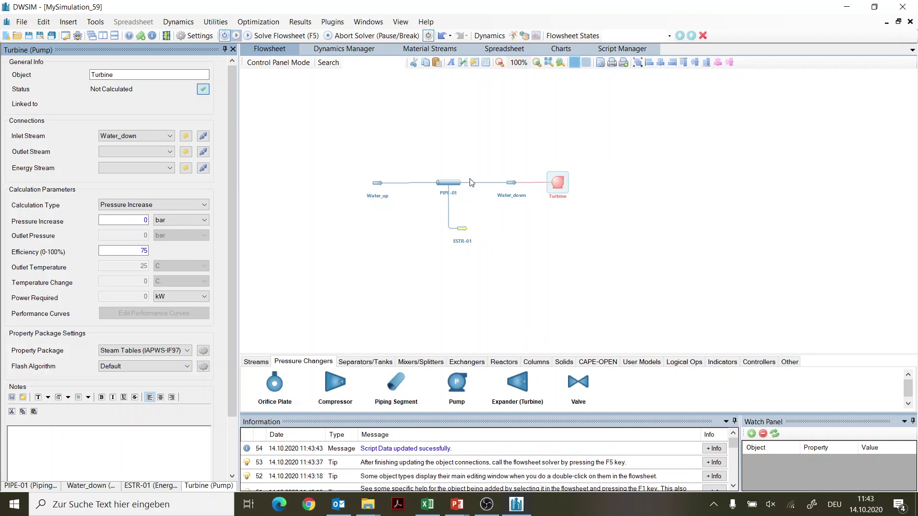
{"action": "mouse_move", "coordinate": [381, 186]}
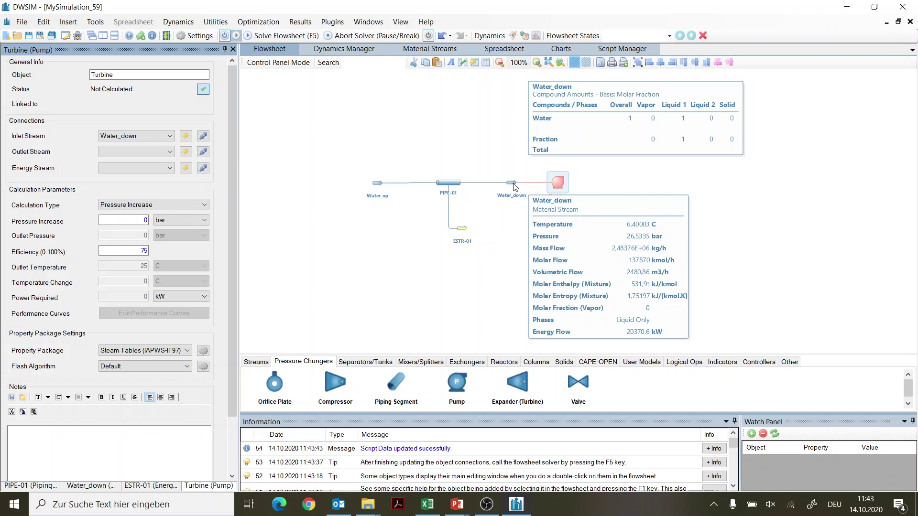
{"action": "mouse_move", "coordinate": [449, 186]}
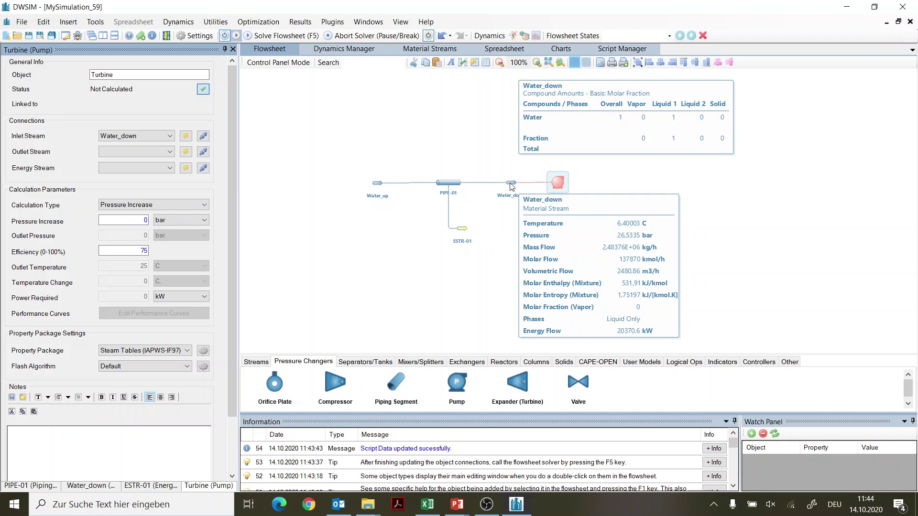
- Create and connect an outlet stream and an energy stream for the turbine, and place the energy stream below it
{"action": "left_click", "coordinate": [557, 188]}
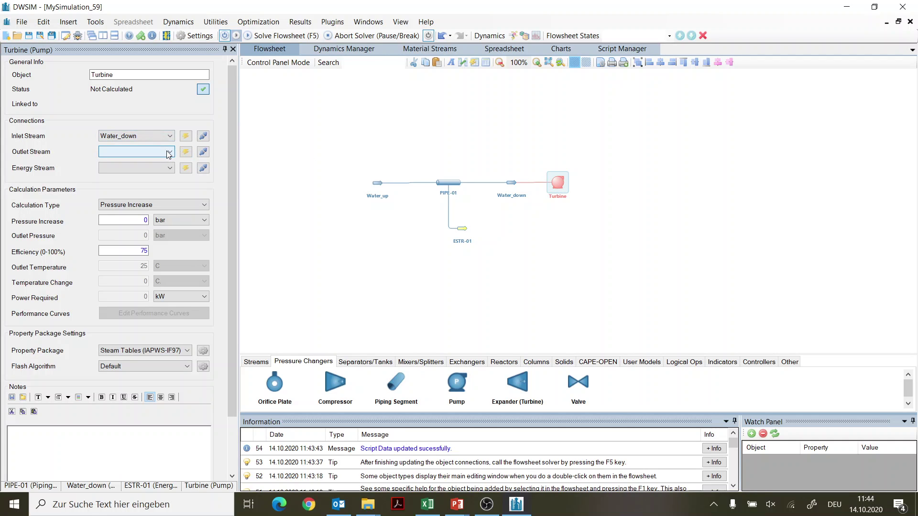
{"action": "left_click", "coordinate": [186, 152]}
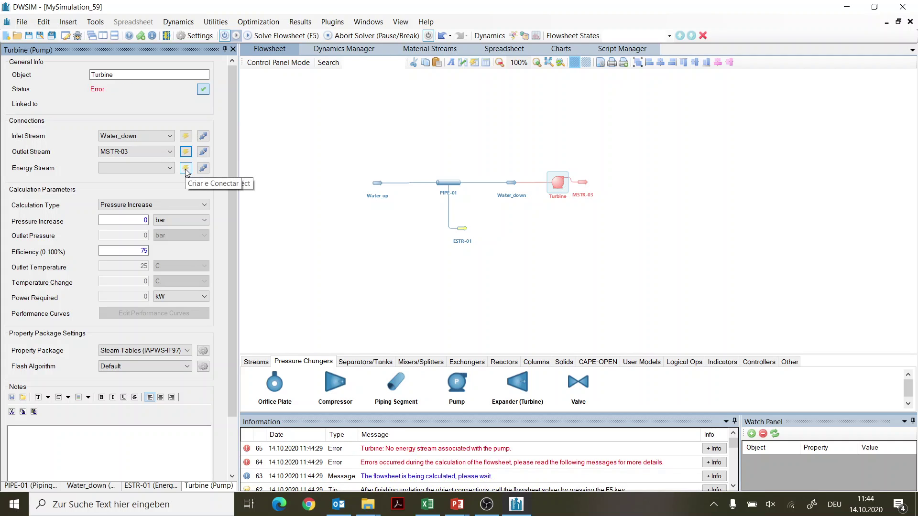
{"action": "left_click", "coordinate": [186, 169]}
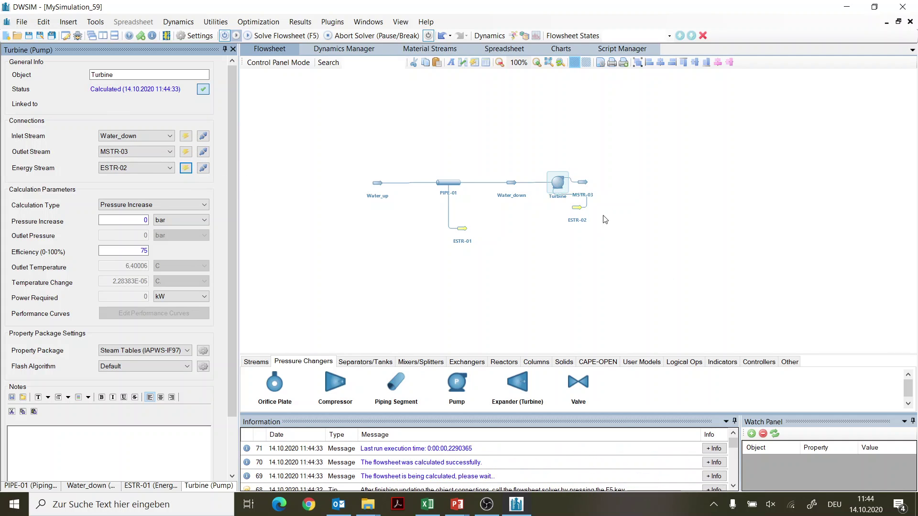
{"action": "left_click_drag", "start_coordinate": [581, 209], "coordinate": [539, 256]}
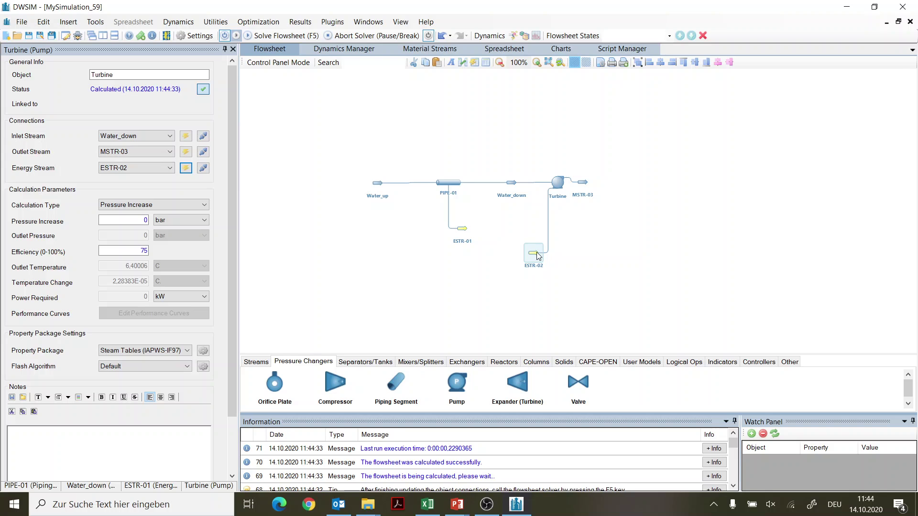
{"action": "left_click", "coordinate": [538, 254]}
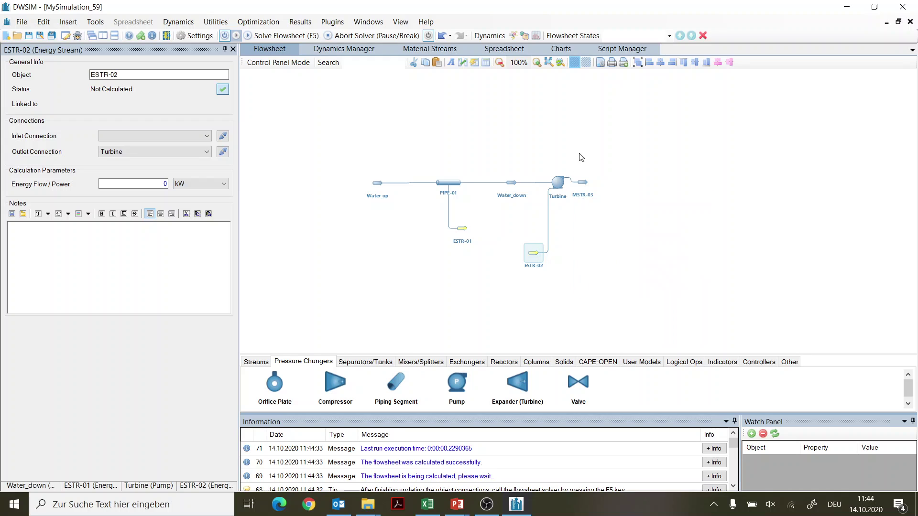
- Rename the turbine's outlet stream as Water_out and move it slightly farther from the turbine
{"action": "left_click", "coordinate": [585, 183]}
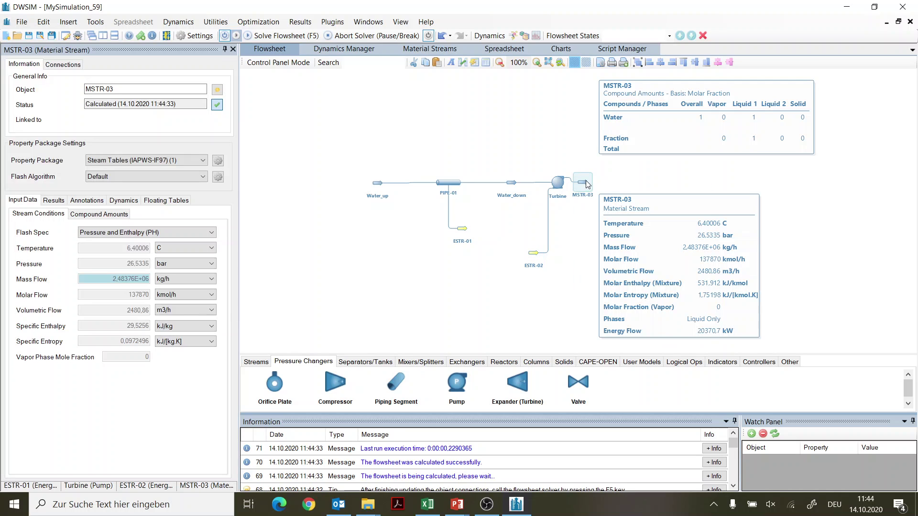
{"action": "left_click", "coordinate": [122, 89]}
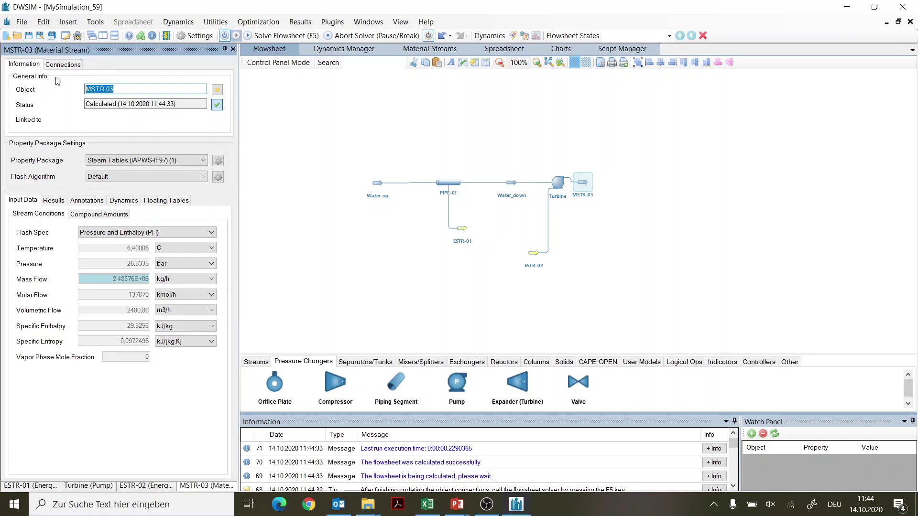
{"action": "type", "text": "WaterÖ"}
{"action": "key", "text": "BackSpace"}
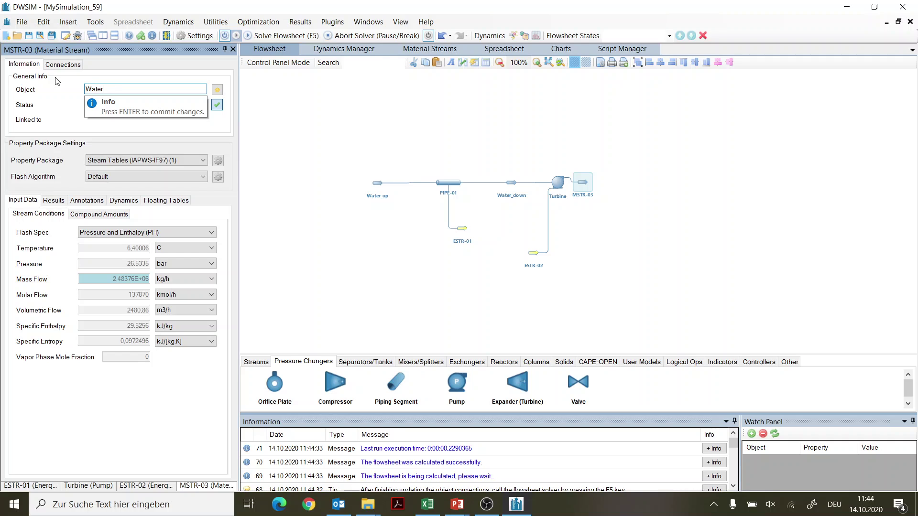
{"action": "type", "text": "_out"}
{"action": "key", "text": "Return"}
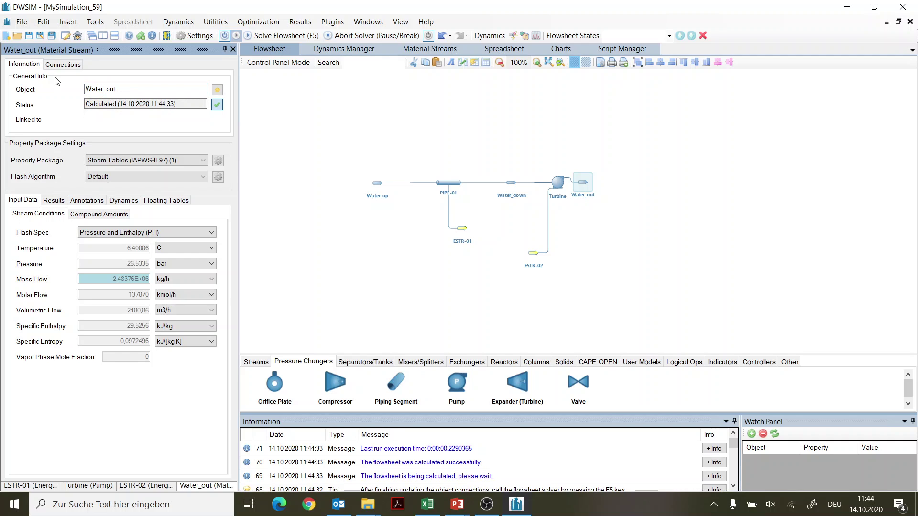
{"action": "mouse_move", "coordinate": [584, 181]}
{"action": "left_mouse_down"}
{"action": "mouse_move", "coordinate": [598, 183]}
{"action": "mouse_move", "coordinate": [594, 176]}
{"action": "left_mouse_up"}
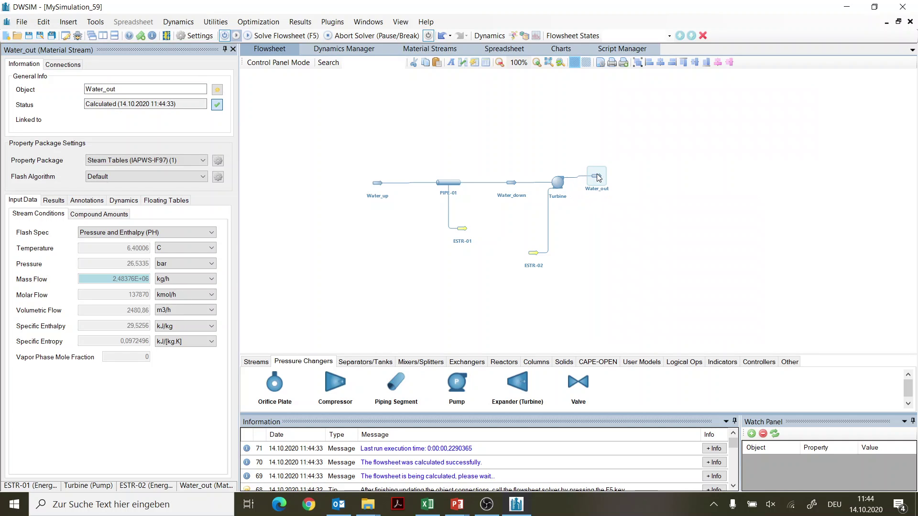
- Set the turbine's calculation type to Outlet Pressure with an outlet pressure of 1,013 bar
{"action": "mouse_move", "coordinate": [595, 177]}
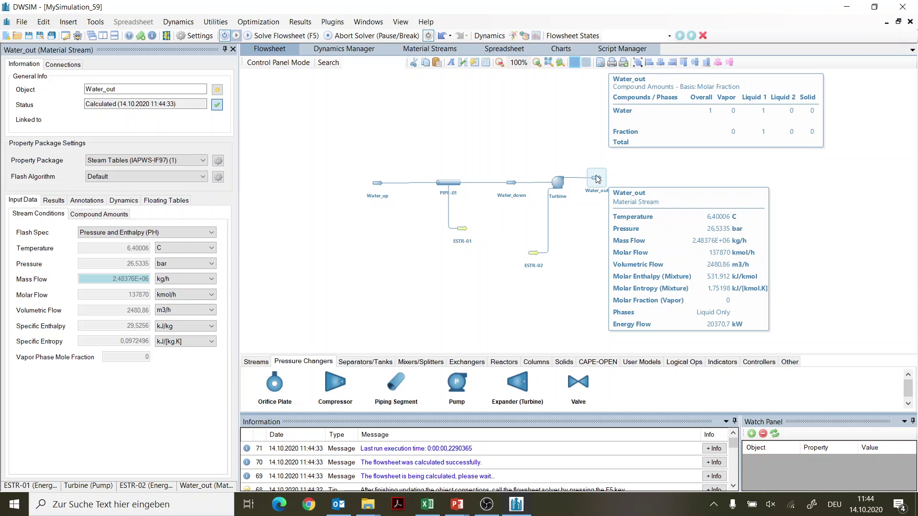
{"action": "mouse_move", "coordinate": [532, 253]}
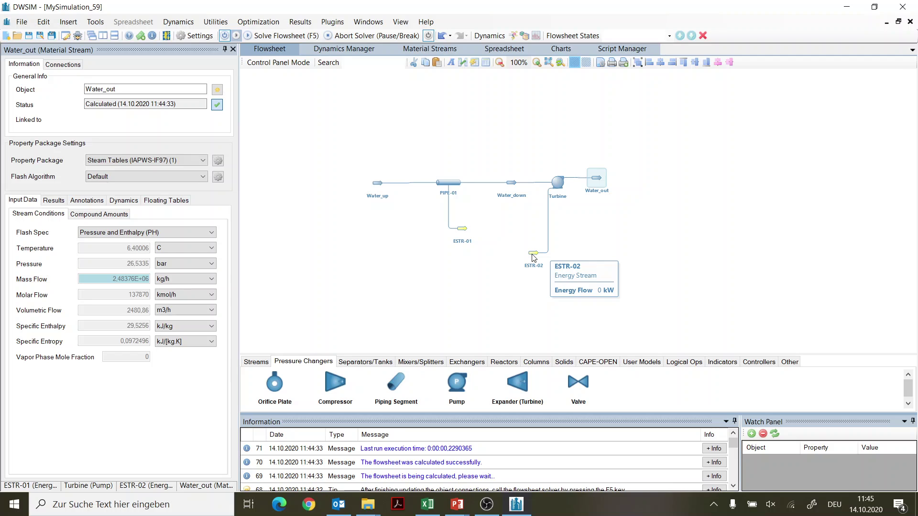
{"action": "mouse_move", "coordinate": [560, 185]}
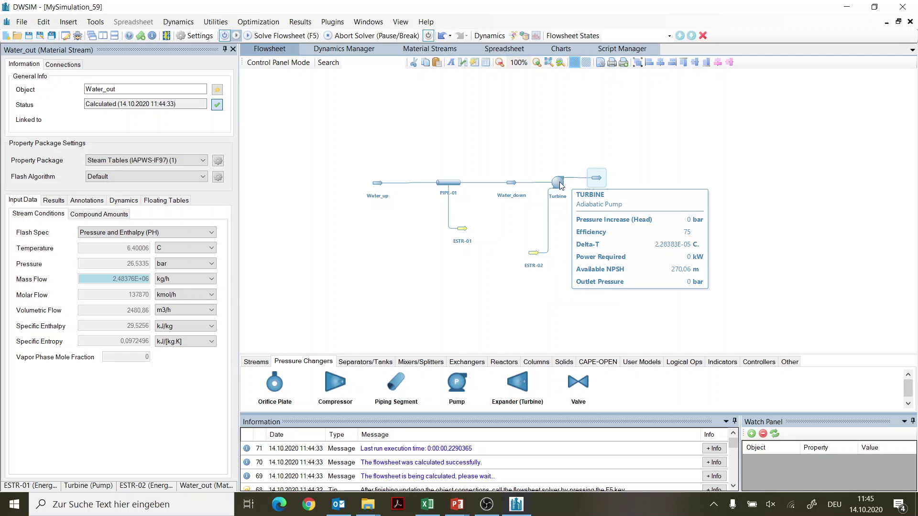
{"action": "left_click", "coordinate": [559, 182]}
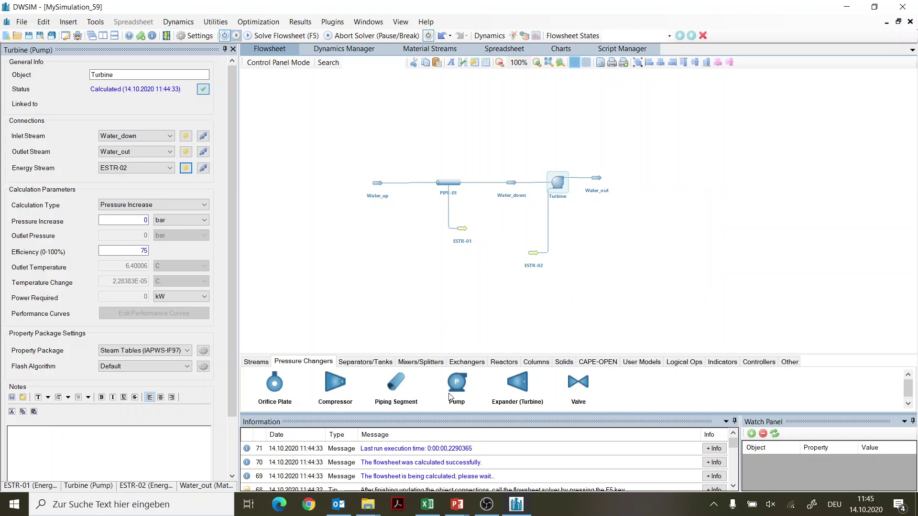
{"action": "mouse_move", "coordinate": [557, 185]}
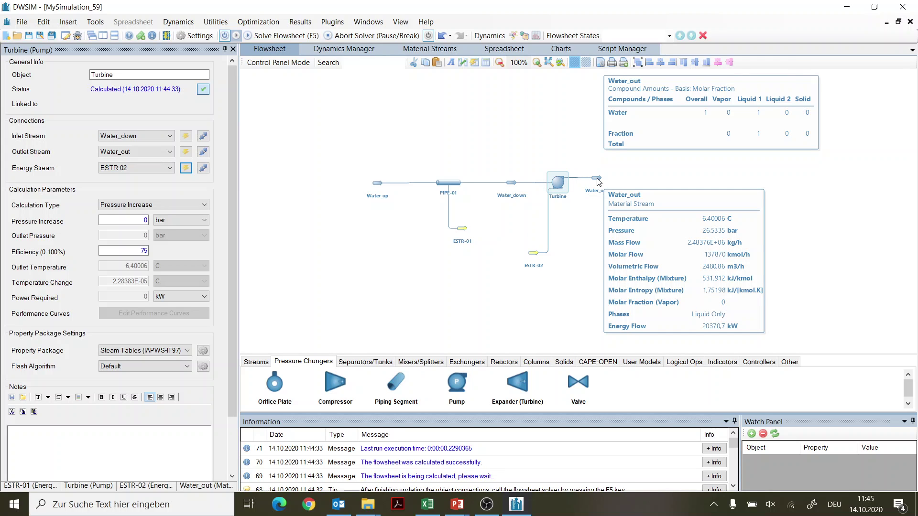
{"action": "left_click", "coordinate": [204, 207]}
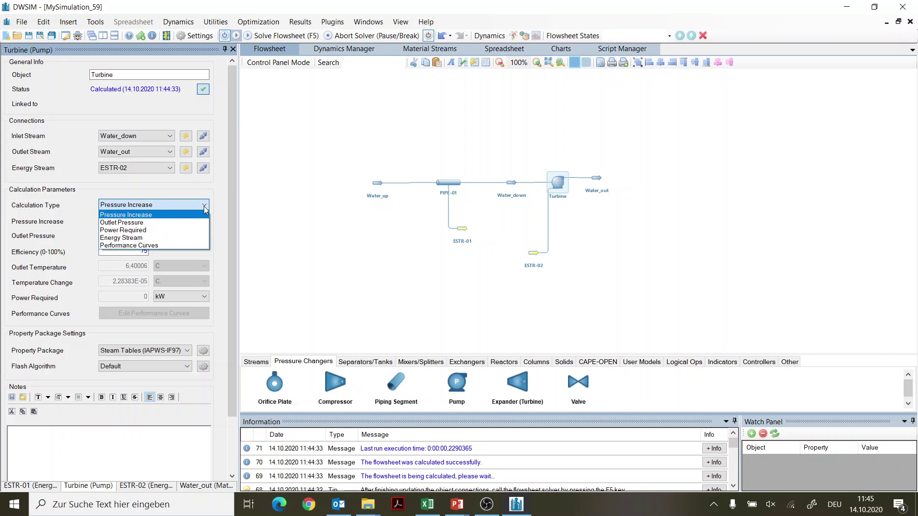
{"action": "left_click", "coordinate": [134, 223]}
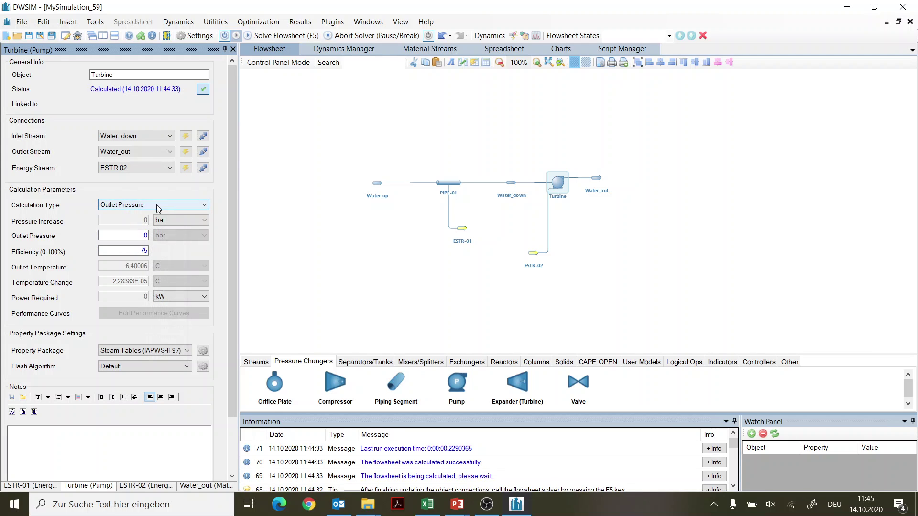
{"action": "key", "text": "Tab"}
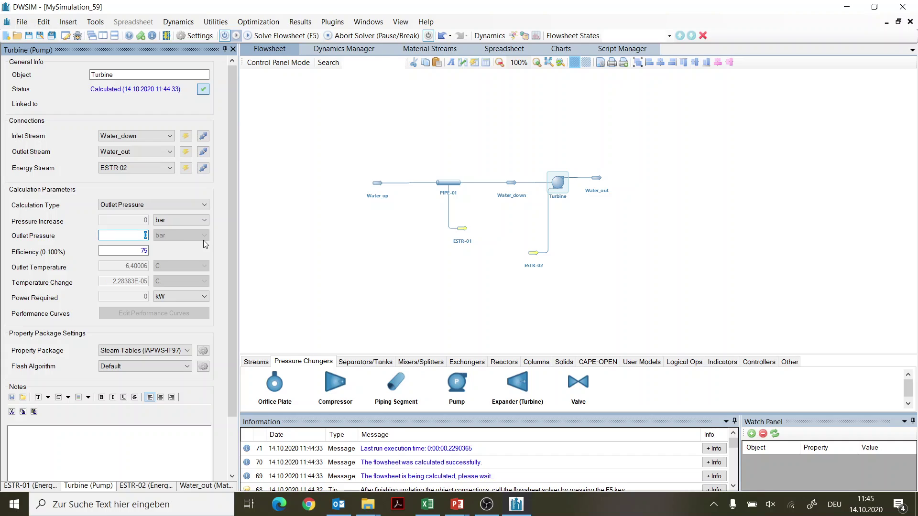
{"action": "type", "text": "1,013"}
{"action": "key", "text": "Return"}
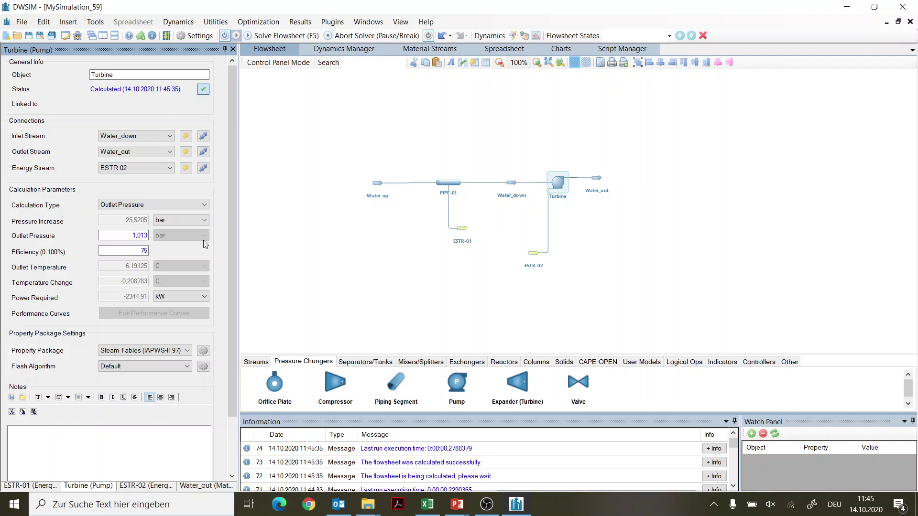
- Set the turbine's efficiency to 100 % and check the data of ESTR-02 and Water_out
{"action": "left_click", "coordinate": [137, 249]}
{"action": "left_click_drag", "start_coordinate": [138, 249], "coordinate": [151, 251]}
{"action": "type", "text": "100"}
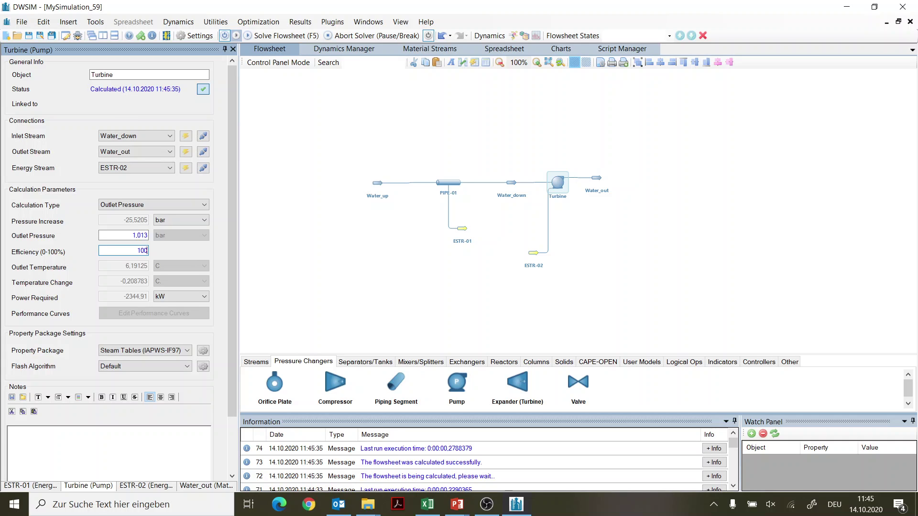
{"action": "key", "text": "Return"}
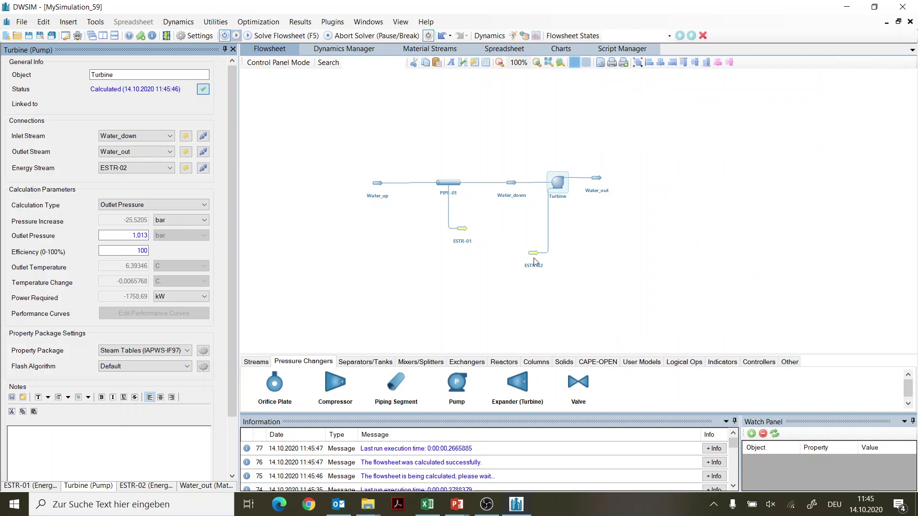
{"action": "mouse_move", "coordinate": [535, 258]}
{"action": "mouse_move", "coordinate": [596, 183]}
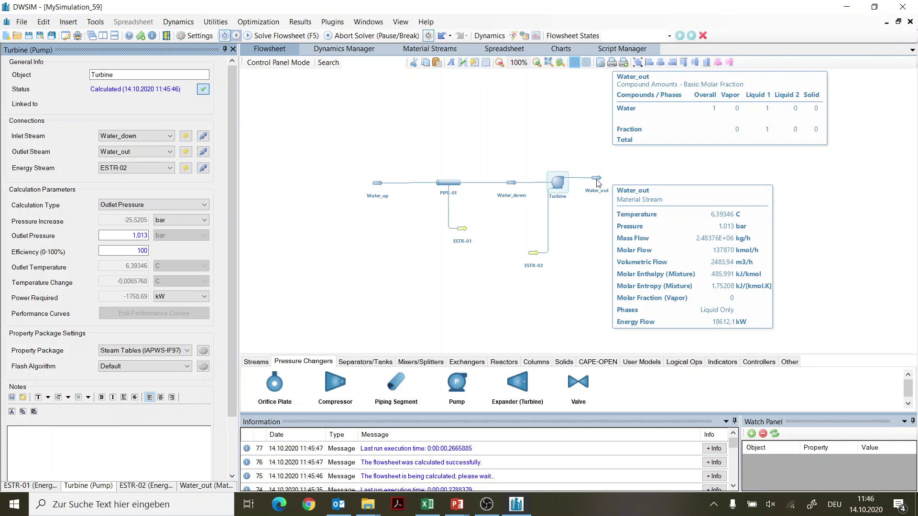
- Enter the label P_max in cell B4 of the simulation's spreadsheet
{"action": "left_click", "coordinate": [505, 50]}
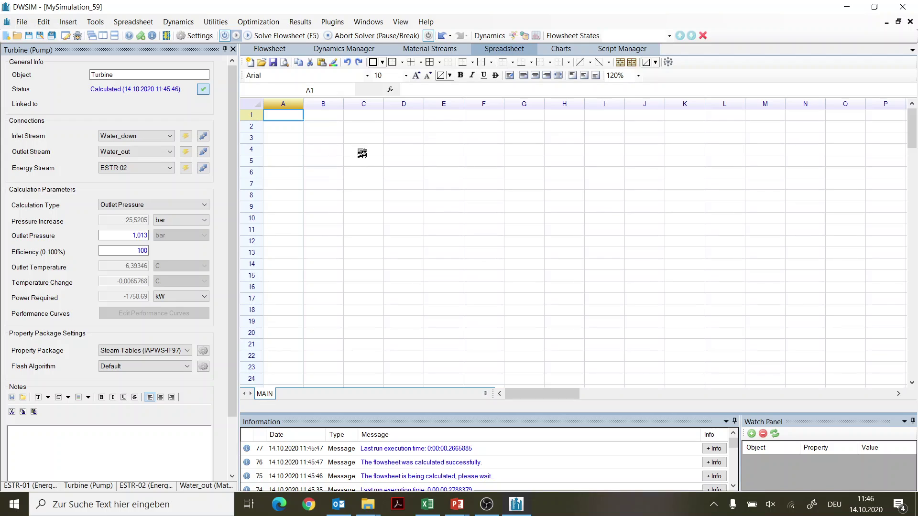
{"action": "left_click", "coordinate": [338, 151]}
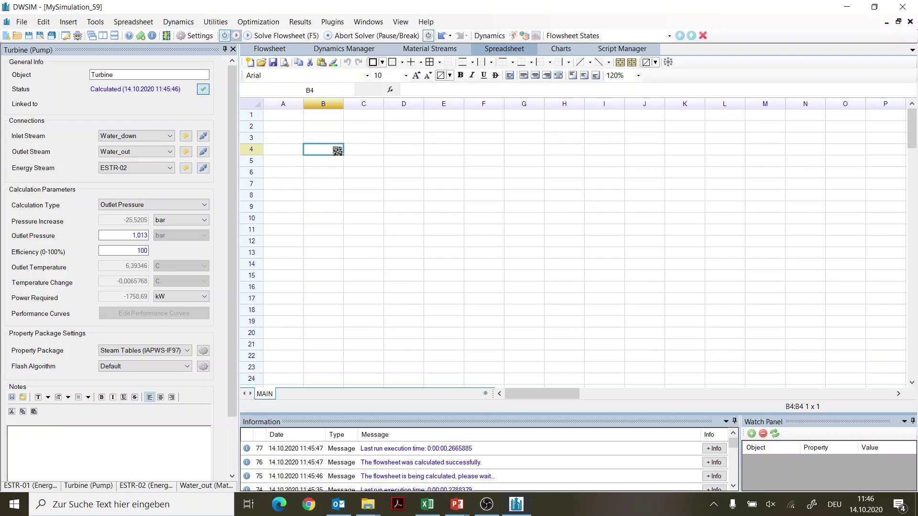
{"action": "type", "text": "P_max"}
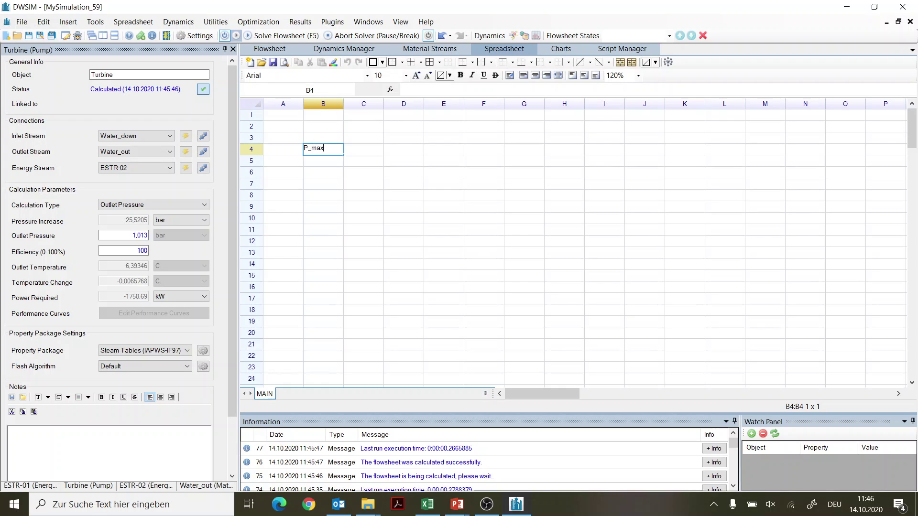
{"action": "key", "text": "Tab"}
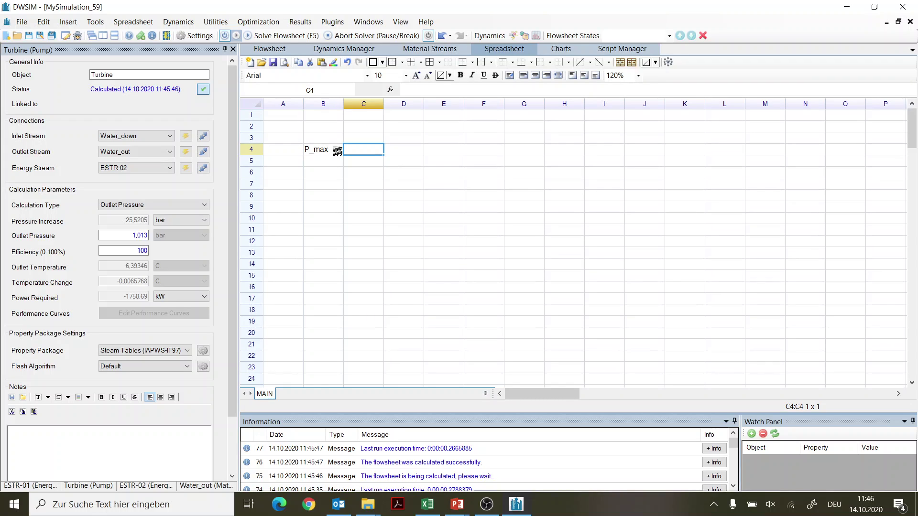
- Import the turbine's Power Required property in kW into cell C4 as a flowsheet object property
{"action": "right_click", "coordinate": [367, 150]}
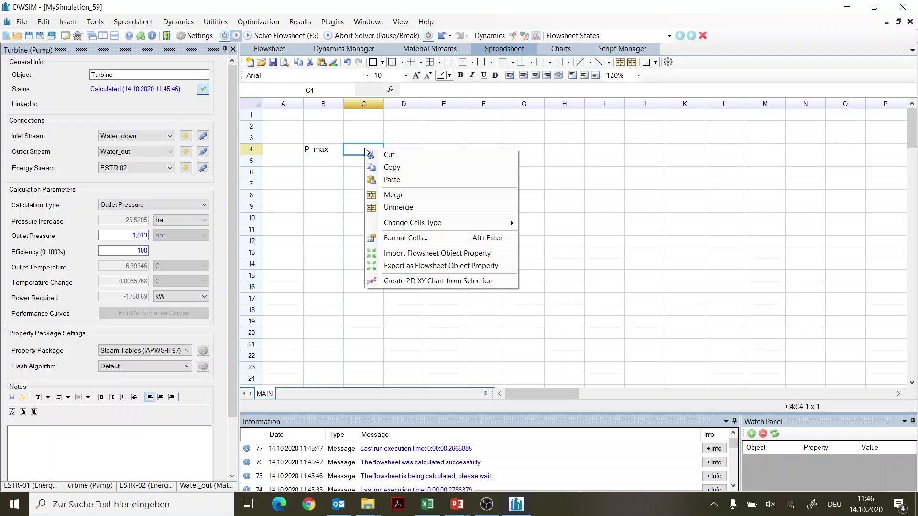
{"action": "left_click", "coordinate": [400, 254]}
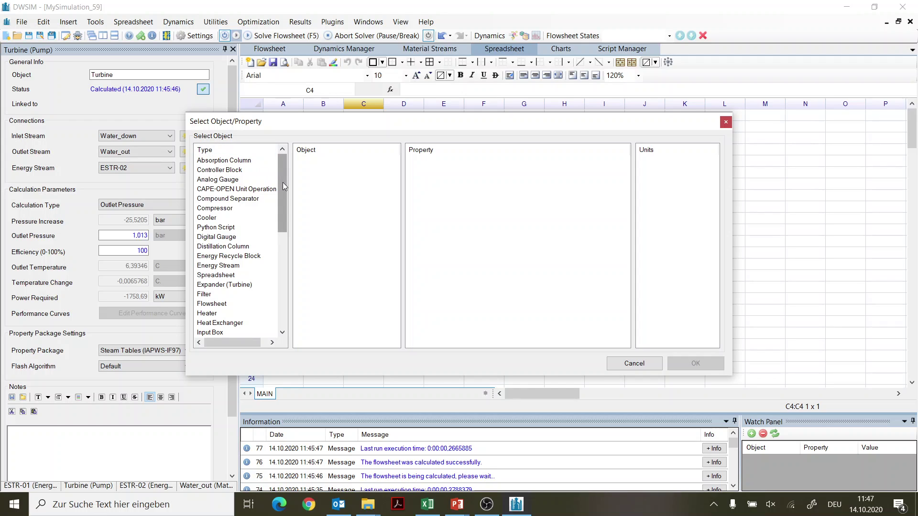
{"action": "left_click_drag", "start_coordinate": [283, 182], "coordinate": [279, 197]}
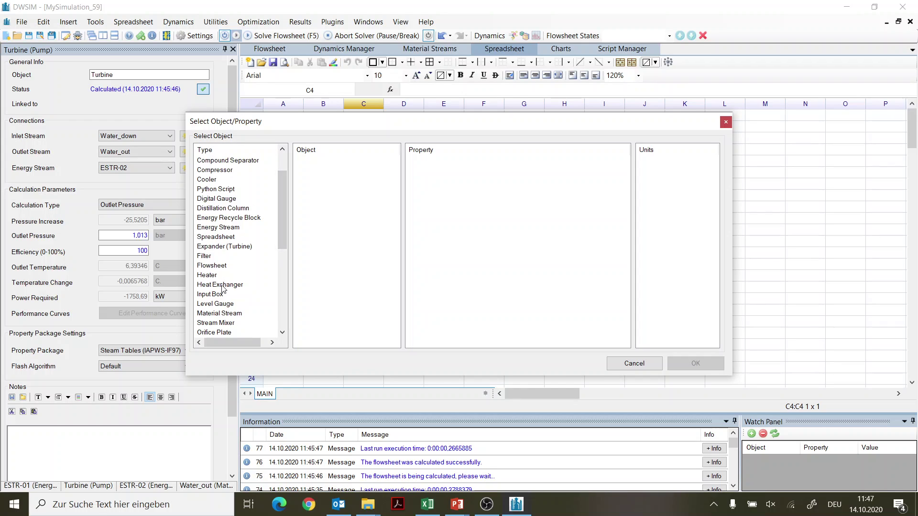
{"action": "left_click_drag", "start_coordinate": [283, 217], "coordinate": [281, 266]}
{"action": "left_click", "coordinate": [214, 246]}
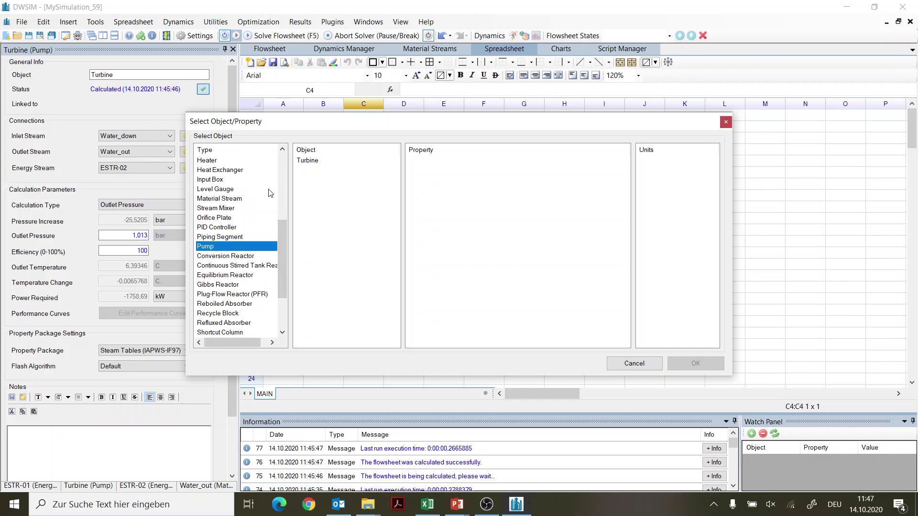
{"action": "left_click", "coordinate": [310, 162]}
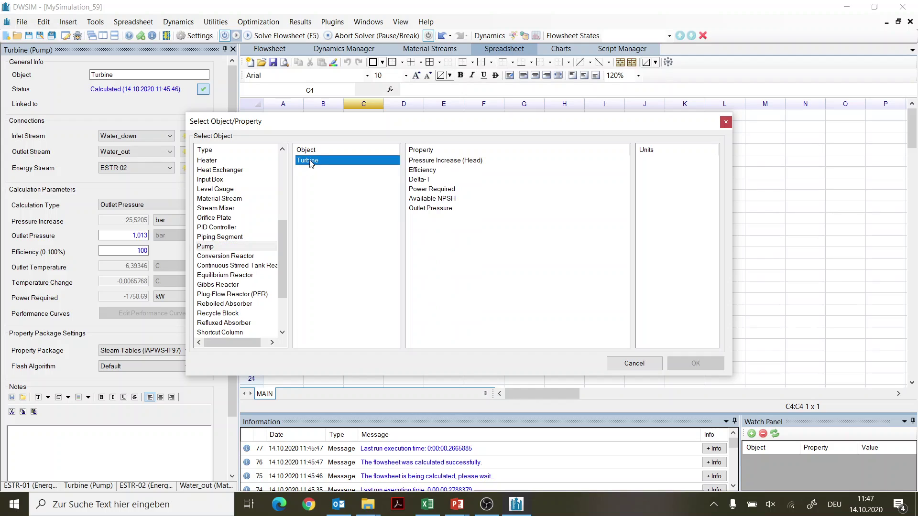
{"action": "left_click", "coordinate": [436, 189]}
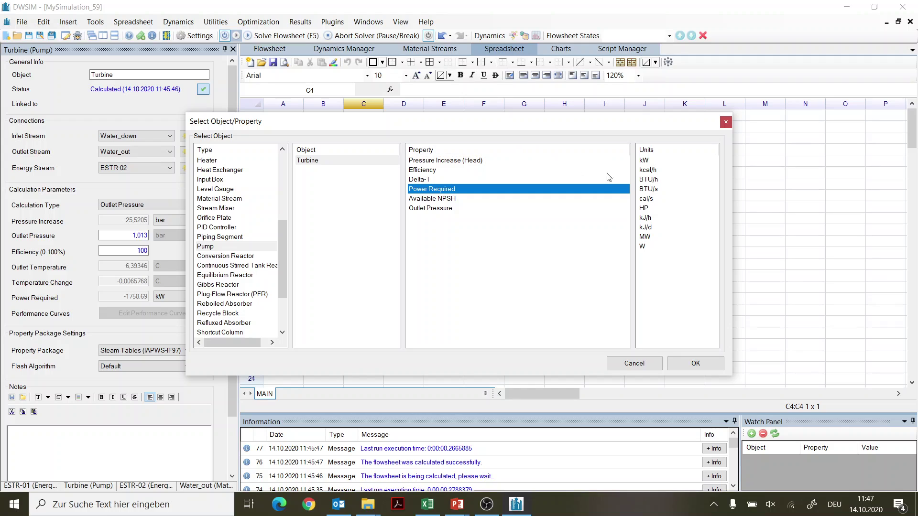
{"action": "left_click", "coordinate": [648, 161]}
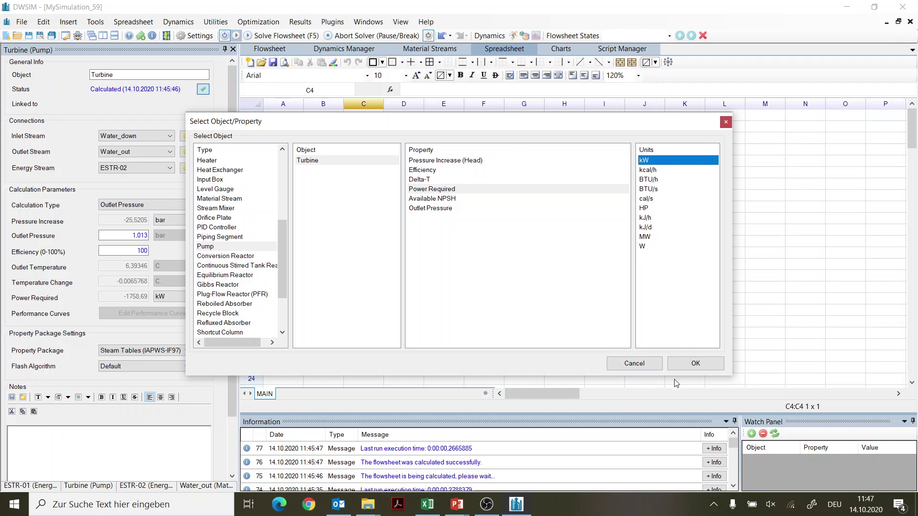
{"action": "left_click", "coordinate": [695, 364]}
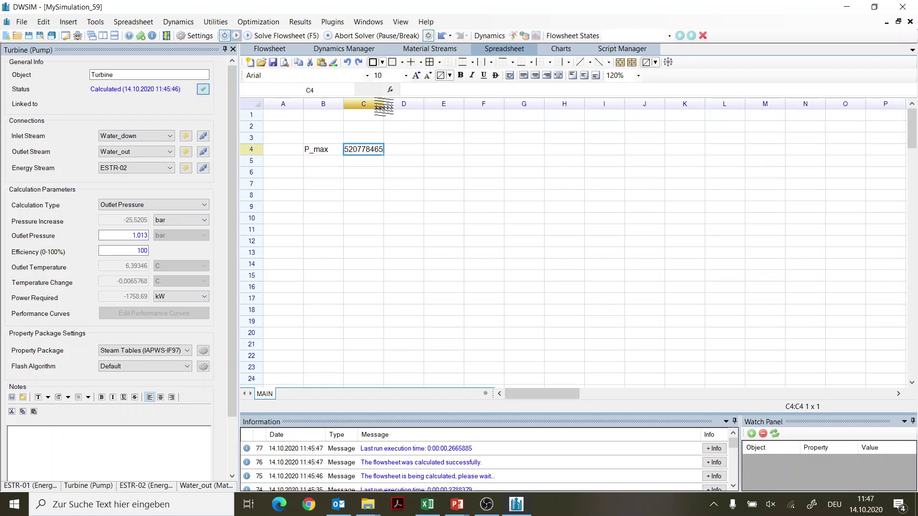
- Widen column C to fit its content and enter the unit kW in cell D4
{"action": "double_click", "coordinate": [385, 104]}
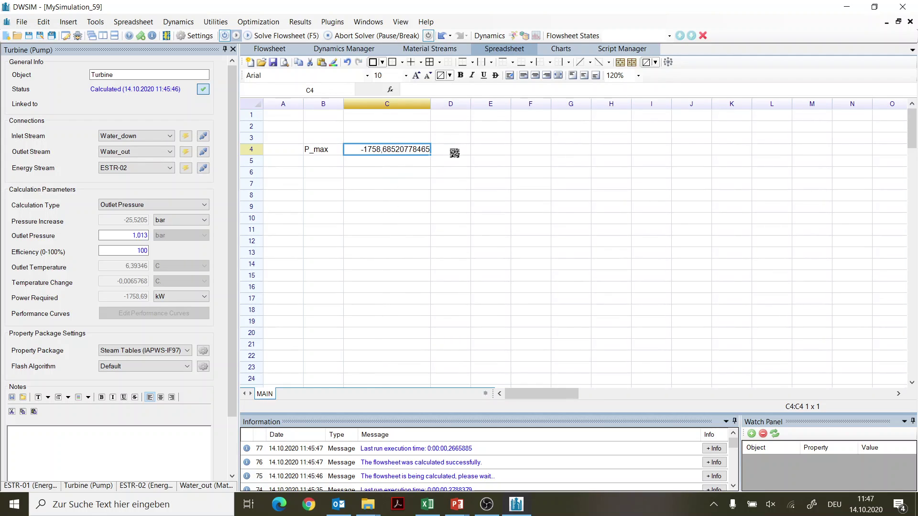
{"action": "left_click", "coordinate": [455, 152]}
{"action": "type", "text": "kW"}
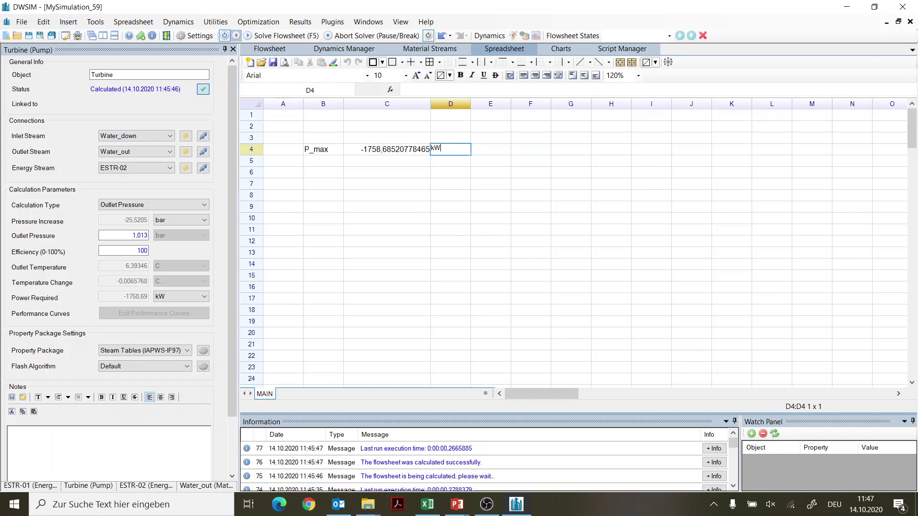
{"action": "key", "text": "Return"}
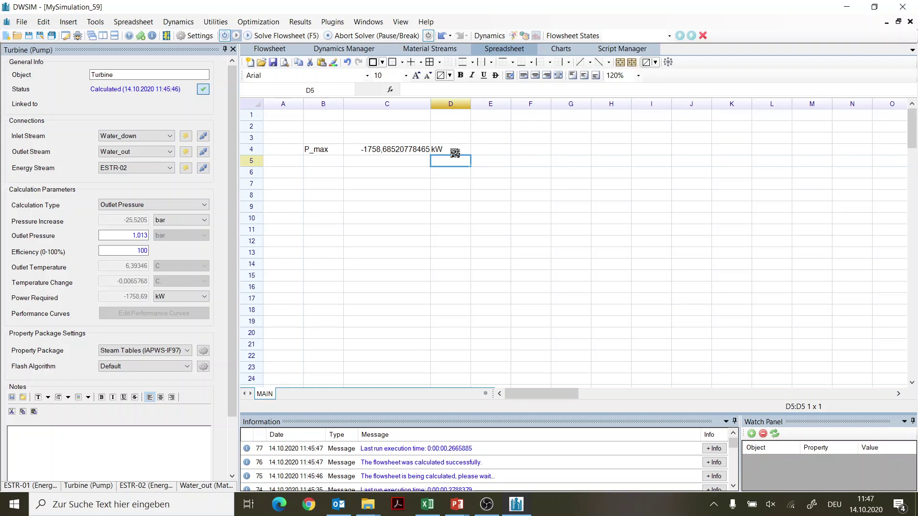
- Enter the label eta in cell B6
{"action": "key", "text": "Down"}
{"action": "key", "text": "Left"}
{"action": "key", "text": "Left"}
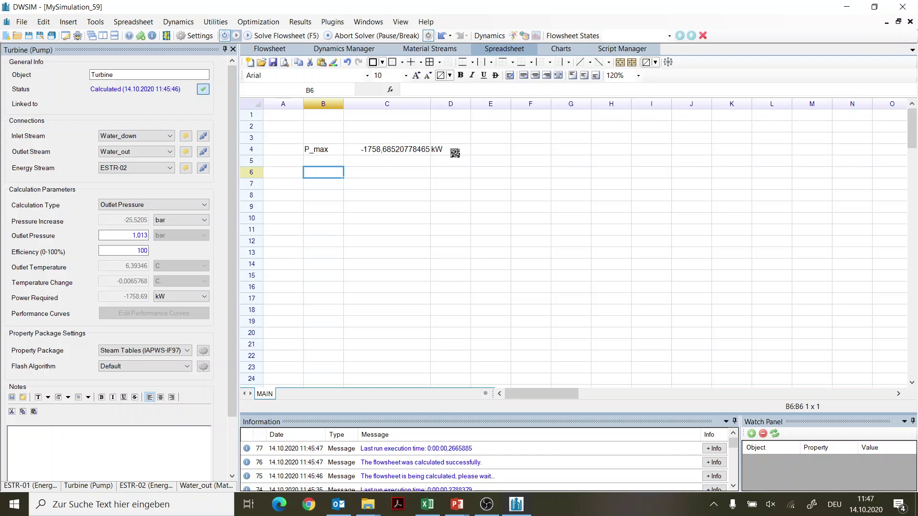
{"action": "type", "text": "et"}
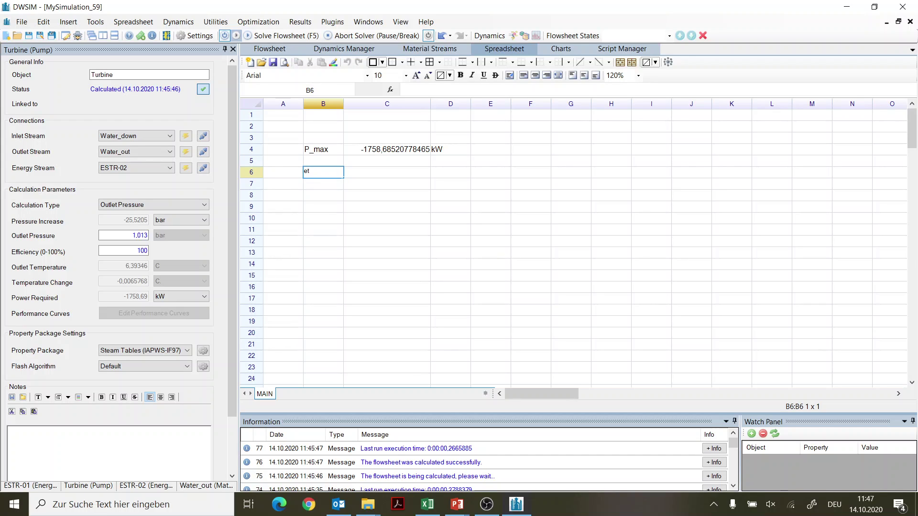
{"action": "type", "text": "a"}
{"action": "key", "text": "Tab"}
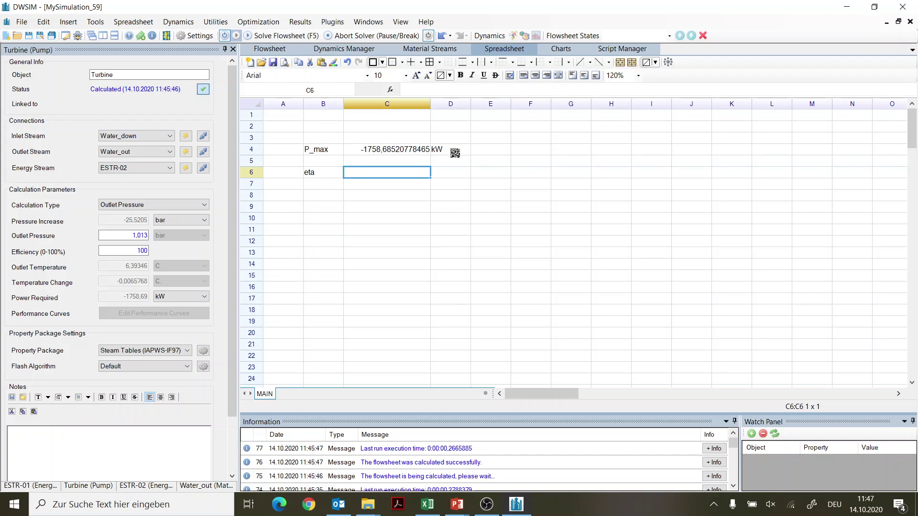
- Enter the formula =C4/100 in cell C6 and review its reference to C4
{"action": "type", "text": "="}
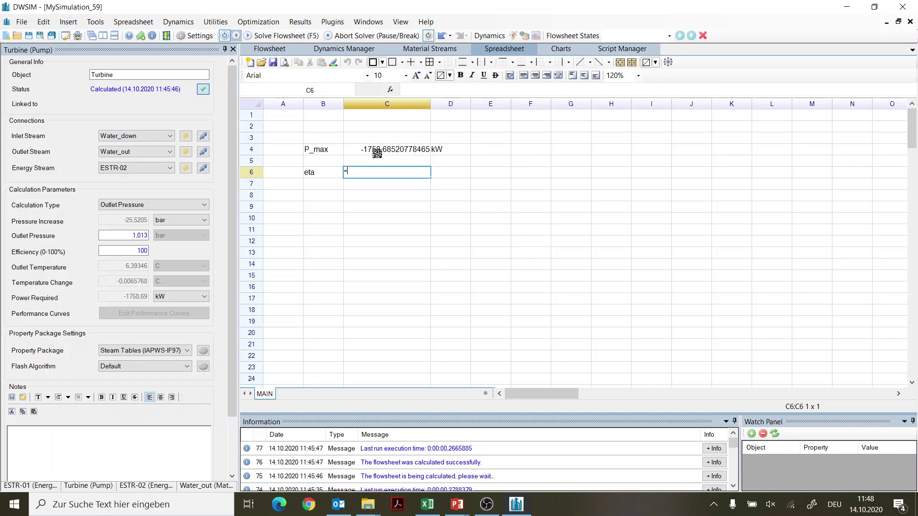
{"action": "type", "text": "C4/100"}
{"action": "key", "text": "Tab"}
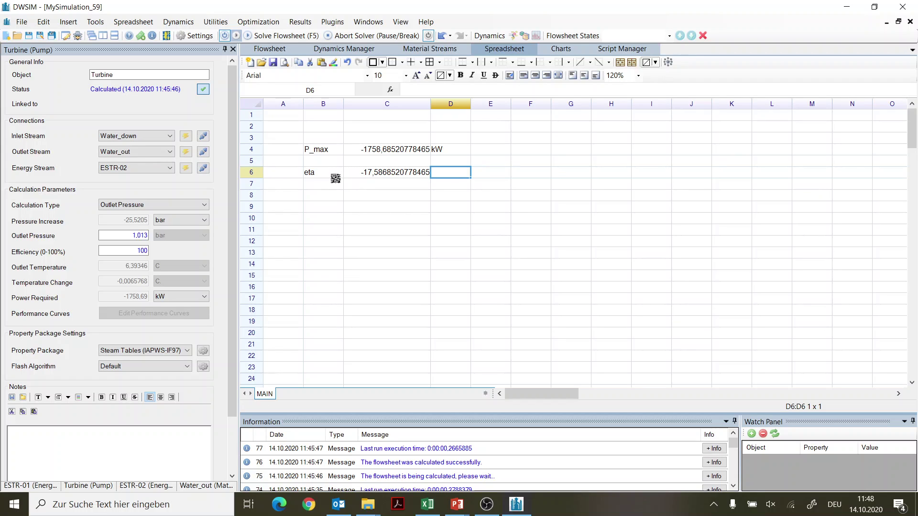
{"action": "left_click", "coordinate": [418, 175]}
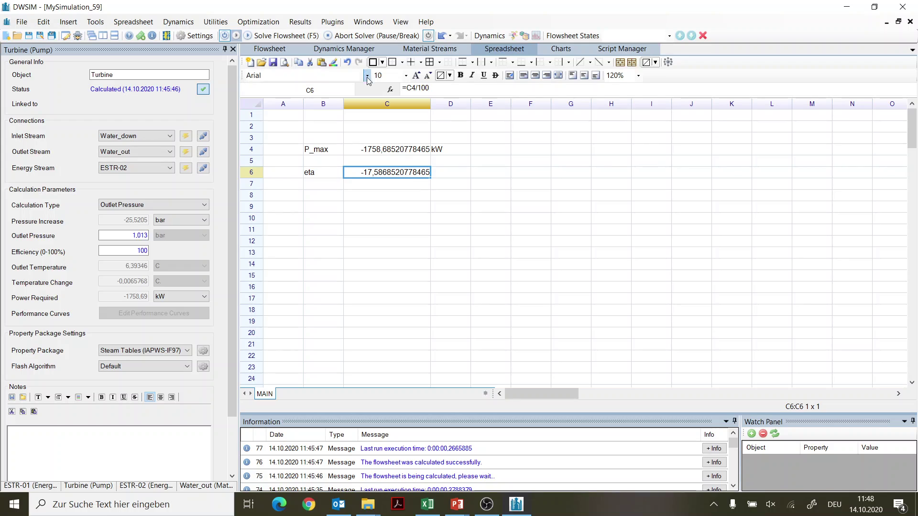
{"action": "left_click", "coordinate": [415, 88]}
{"action": "left_click_drag", "start_coordinate": [415, 88], "coordinate": [407, 88]}
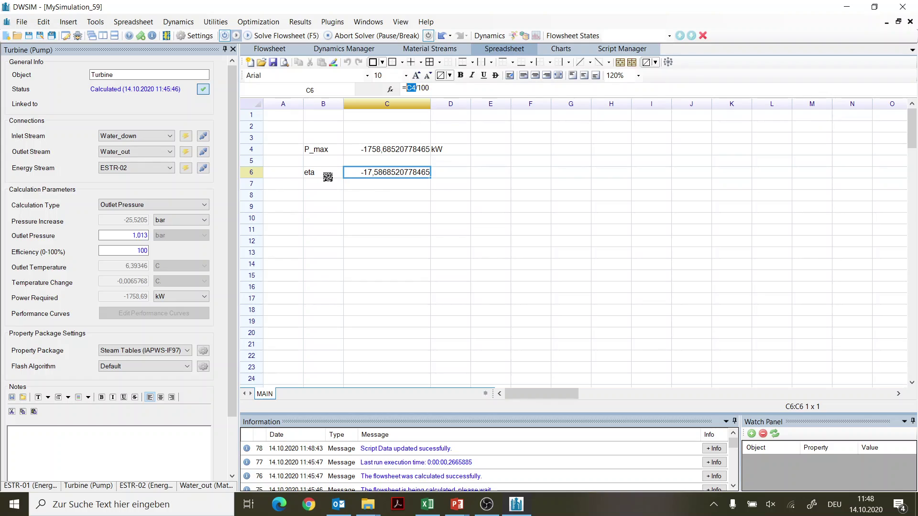
- Clear the formula from cell C6, leaving the eta label in place
{"action": "left_click_drag", "start_coordinate": [327, 177], "coordinate": [405, 175]}
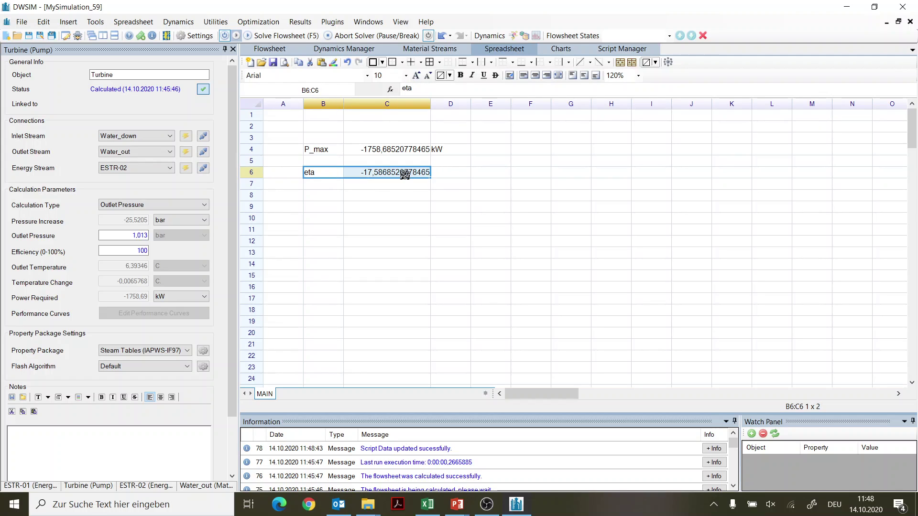
{"action": "left_click", "coordinate": [405, 175]}
{"action": "double_click", "coordinate": [406, 175]}
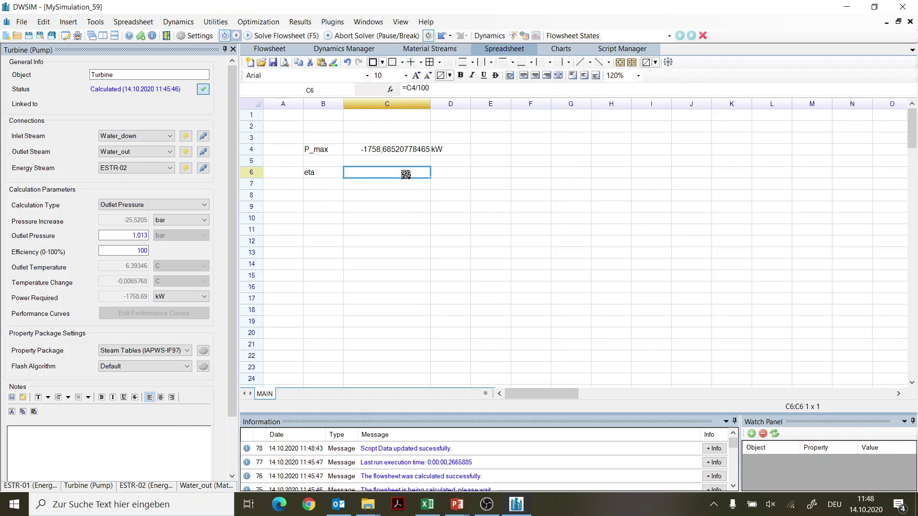
{"action": "left_click", "coordinate": [479, 225]}
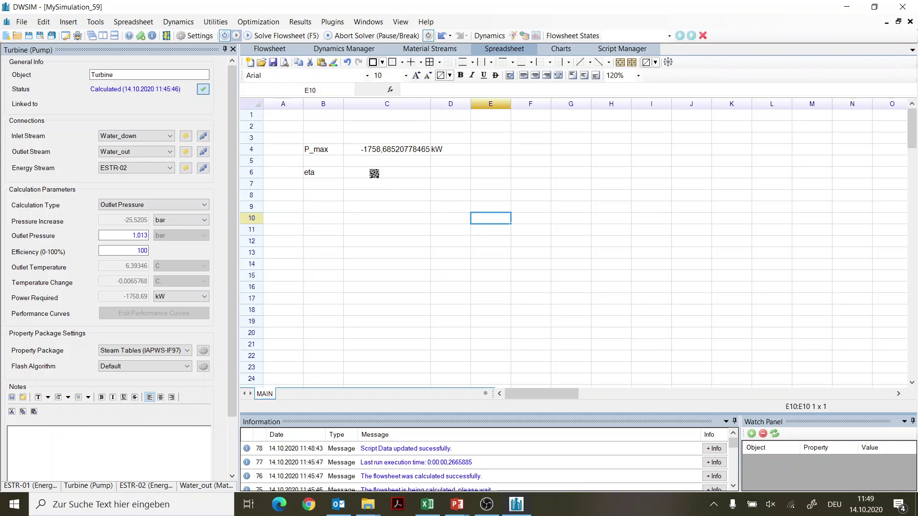
- Return to the flowsheet and move the ESTR-02 energy stream up, roughly level with ESTR-01
{"action": "left_click", "coordinate": [283, 49]}
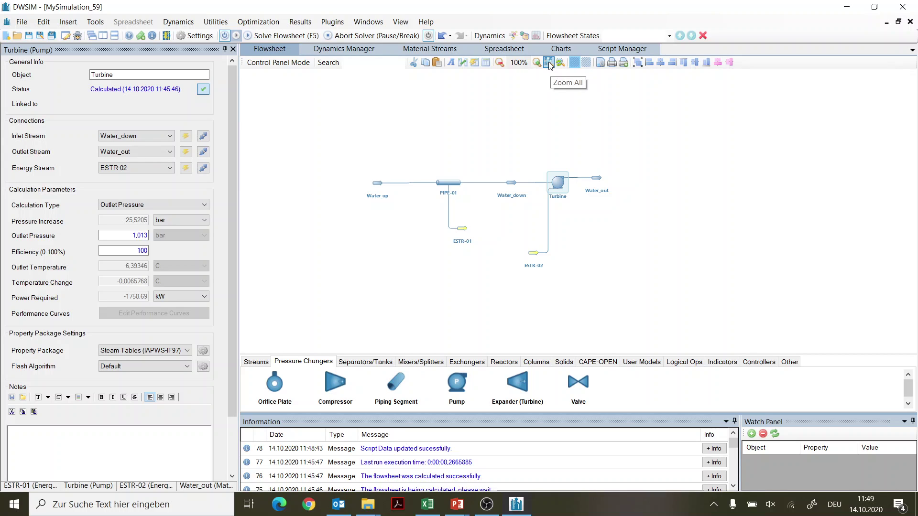
{"action": "left_click_drag", "start_coordinate": [534, 254], "coordinate": [536, 234]}
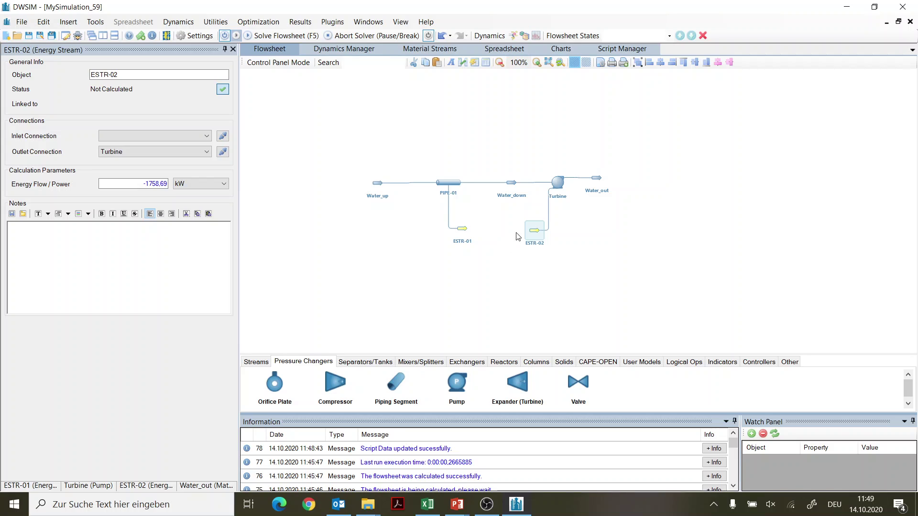